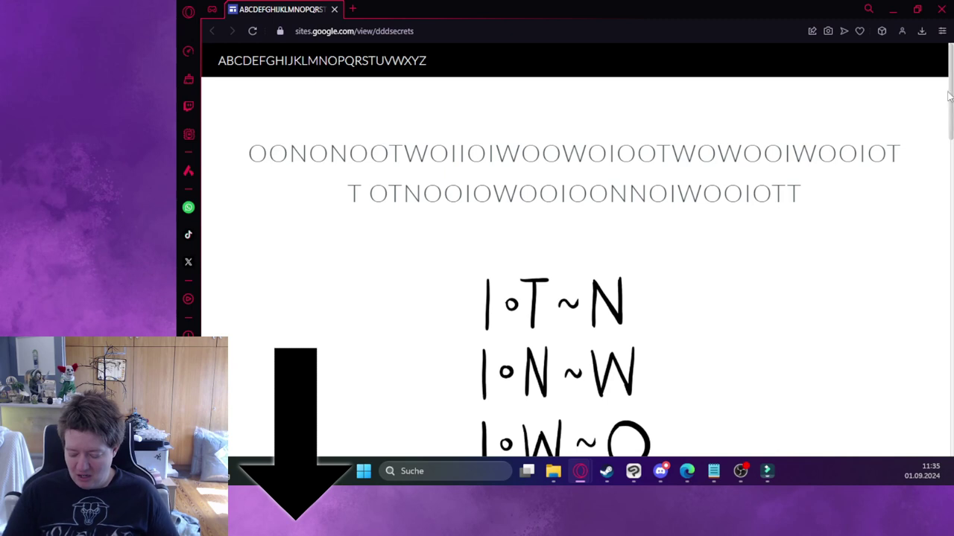
# Look through the encoded headings, paragraphs and bullet lists on the dddsecrets page.
pyautogui.scroll(-2, 574, 298)
pyautogui.scroll(-8, 574, 298)
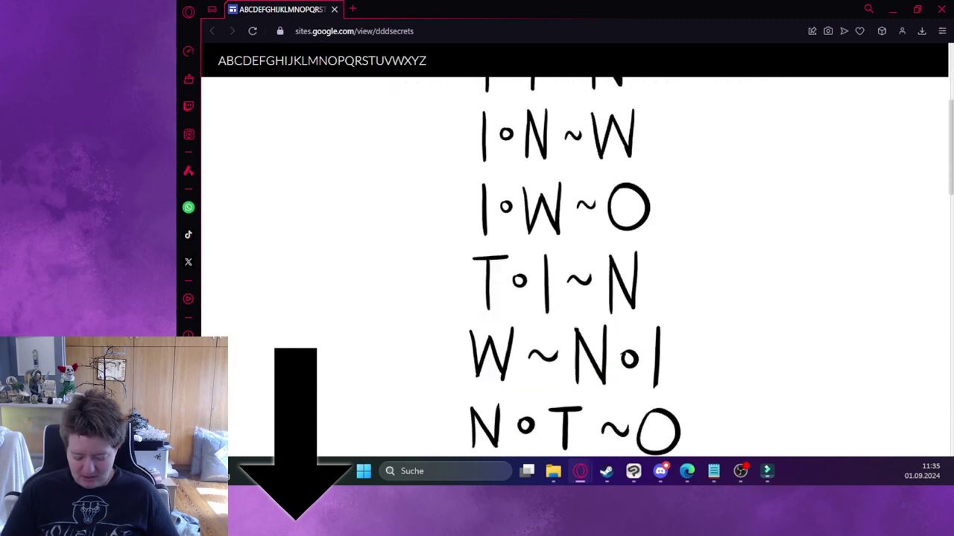
pyautogui.scroll(-5, 573, 298)
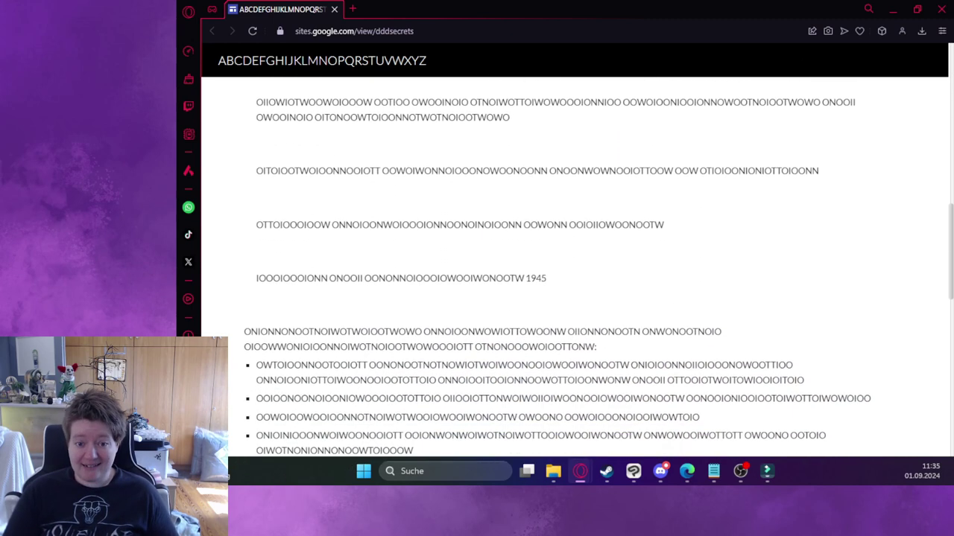
pyautogui.scroll(-7, 782, 141)
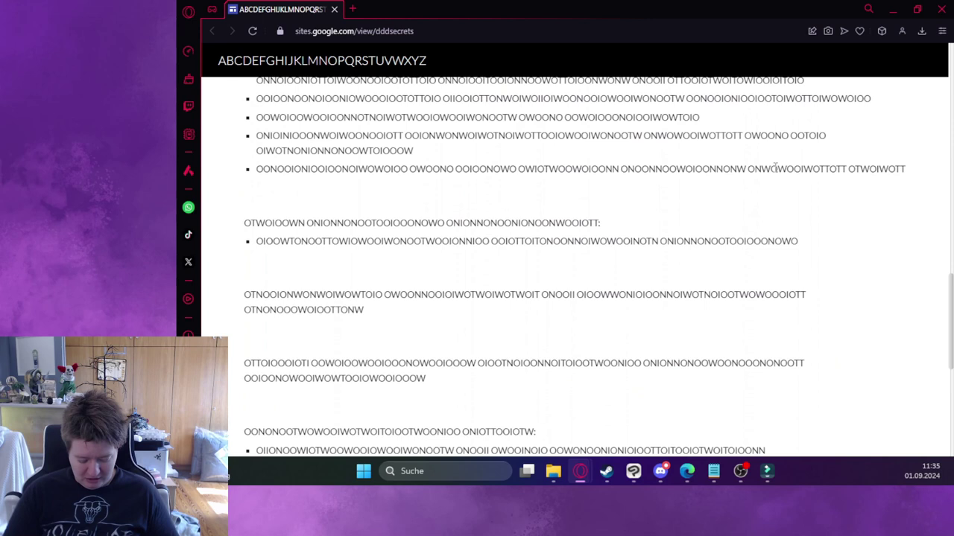
pyautogui.scroll(10, 771, 158)
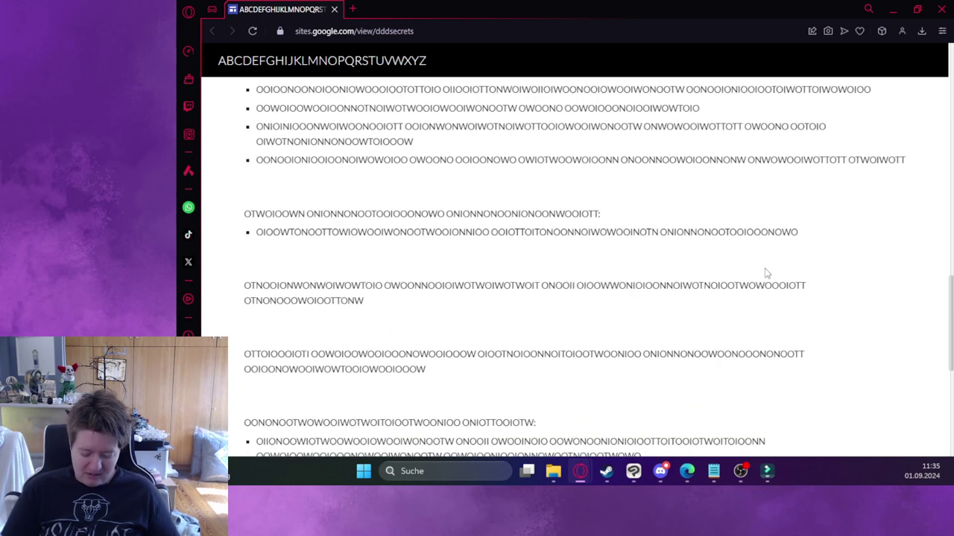
# Examine the six handwritten letter equations near the beginning of the dddsecrets page.
pyautogui.scroll(-3, 750, 323)
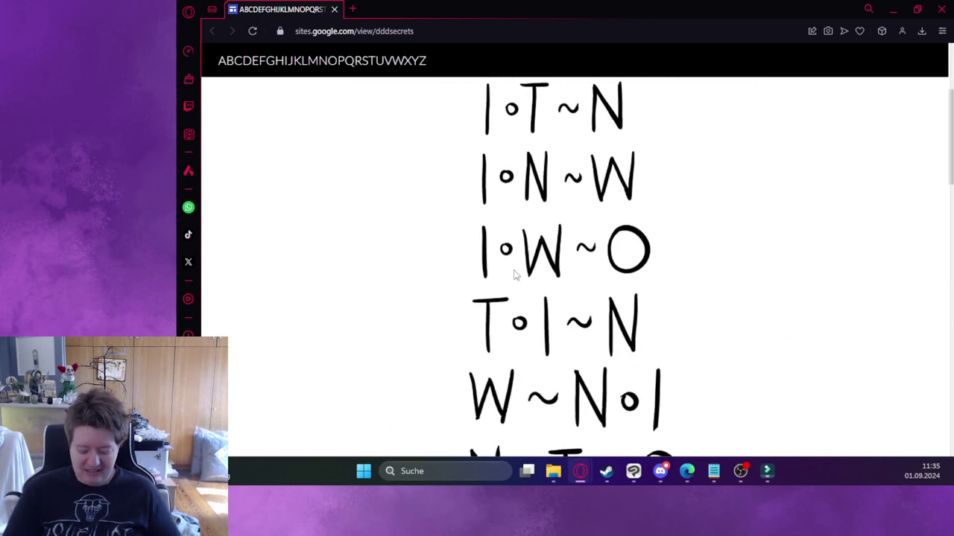
pyautogui.scroll(-2, 553, 273)
pyautogui.scroll(5, 566, 350)
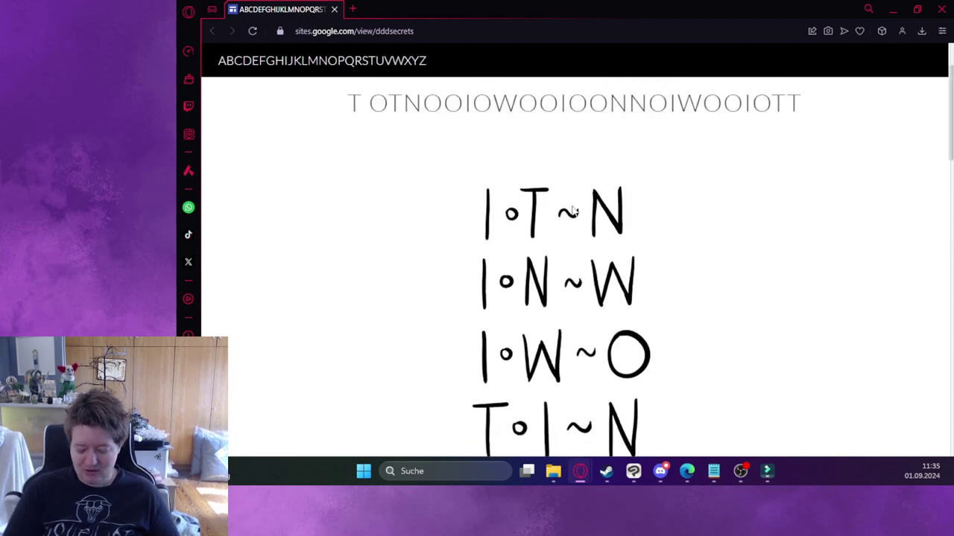
pyautogui.scroll(-3, 566, 350)
pyautogui.scroll(-1, 568, 248)
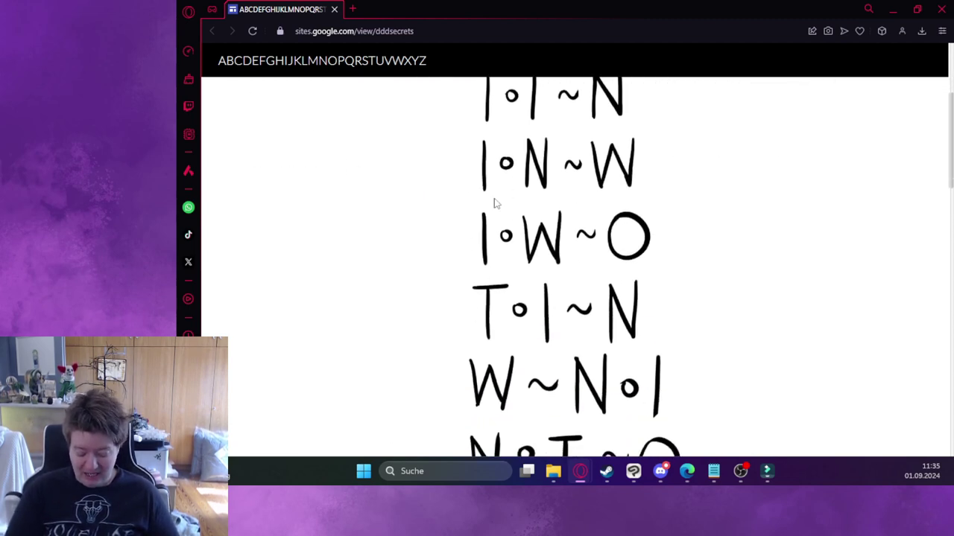
pyautogui.scroll(2, 568, 248)
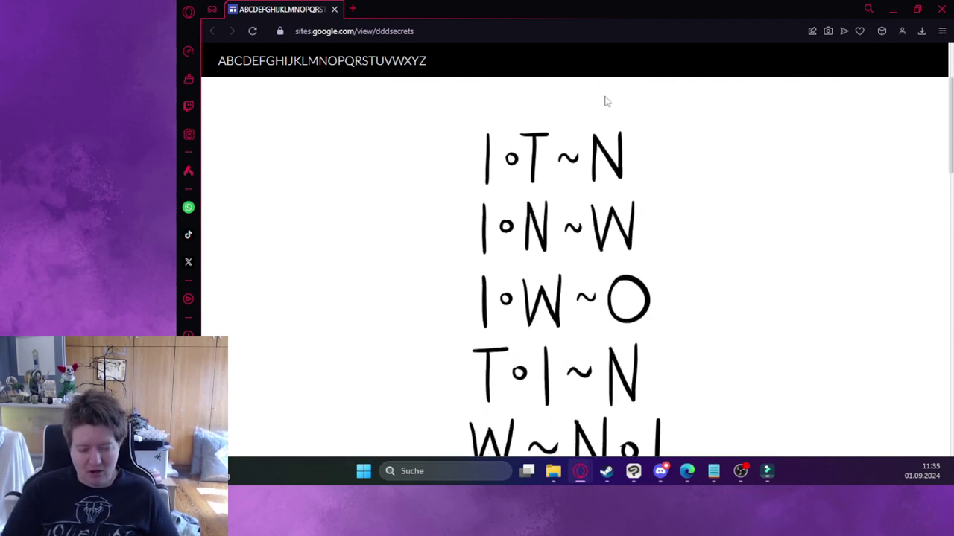
pyautogui.scroll(1, 596, 246)
pyautogui.scroll(-4, 596, 246)
pyautogui.scroll(2, 564, 140)
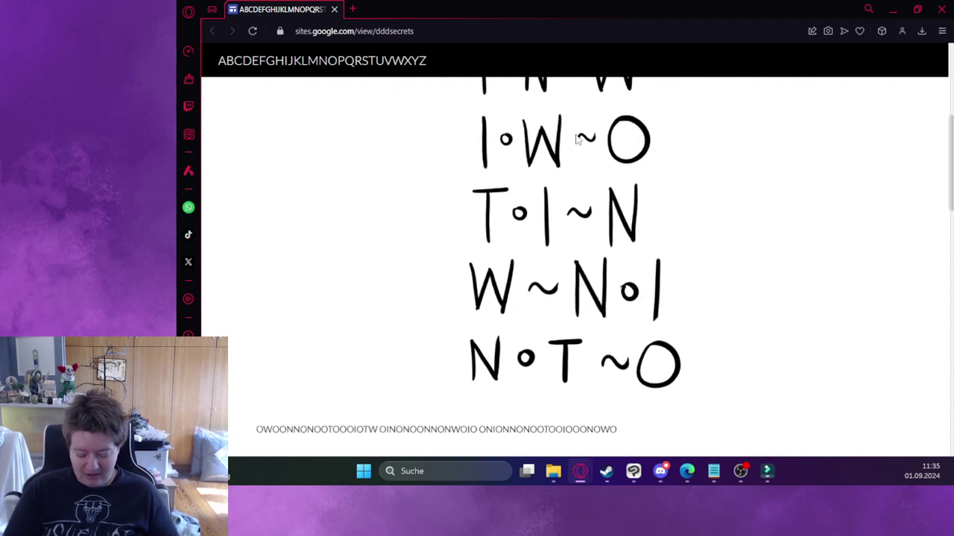
pyautogui.scroll(1, 534, 279)
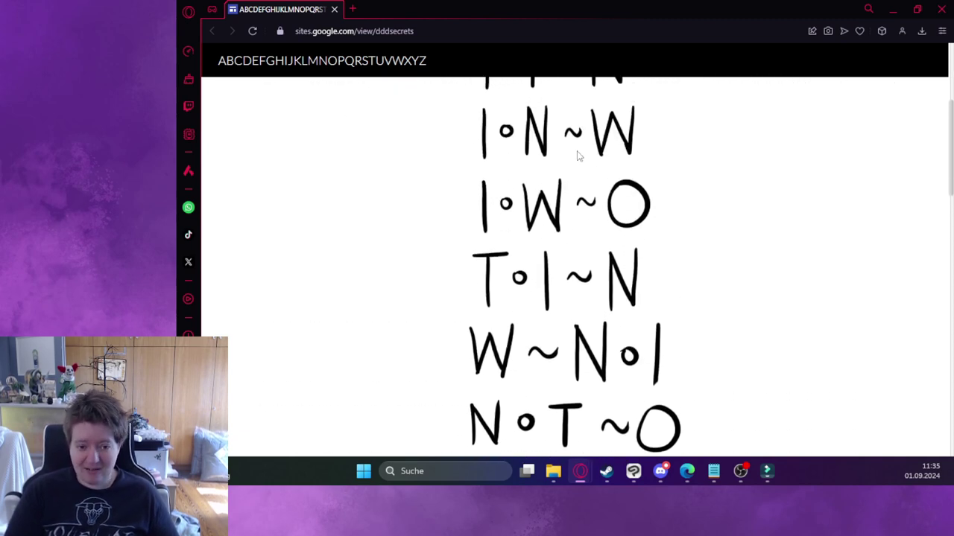
pyautogui.scroll(3, 544, 246)
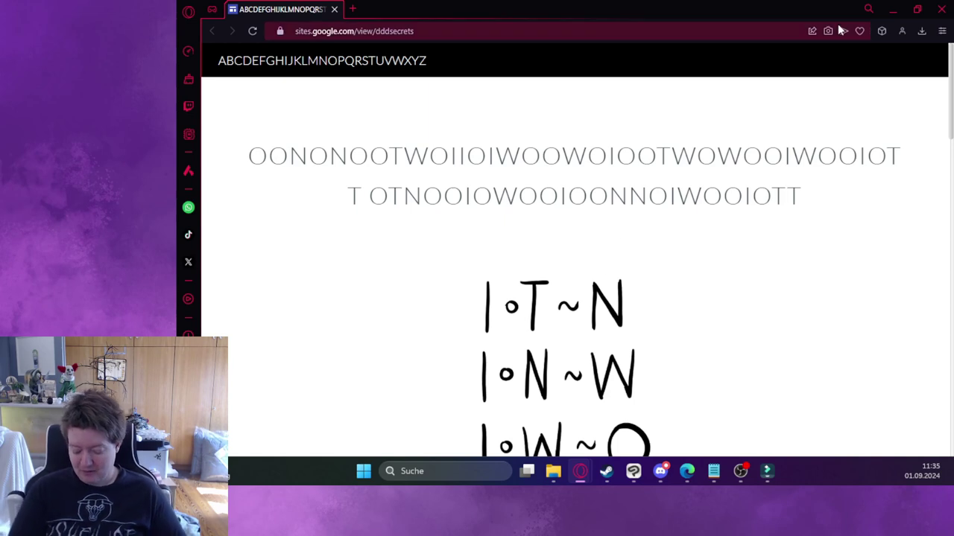
# Switch to the code drawing in Clip Studio Paint and bring the six letter equations into view.
pyautogui.click(891, 11)
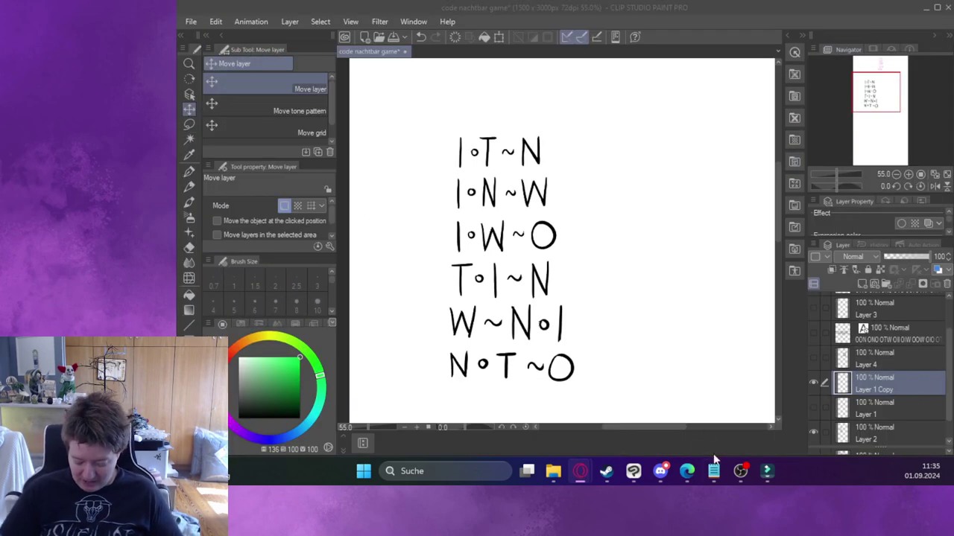
pyautogui.click(779, 206)
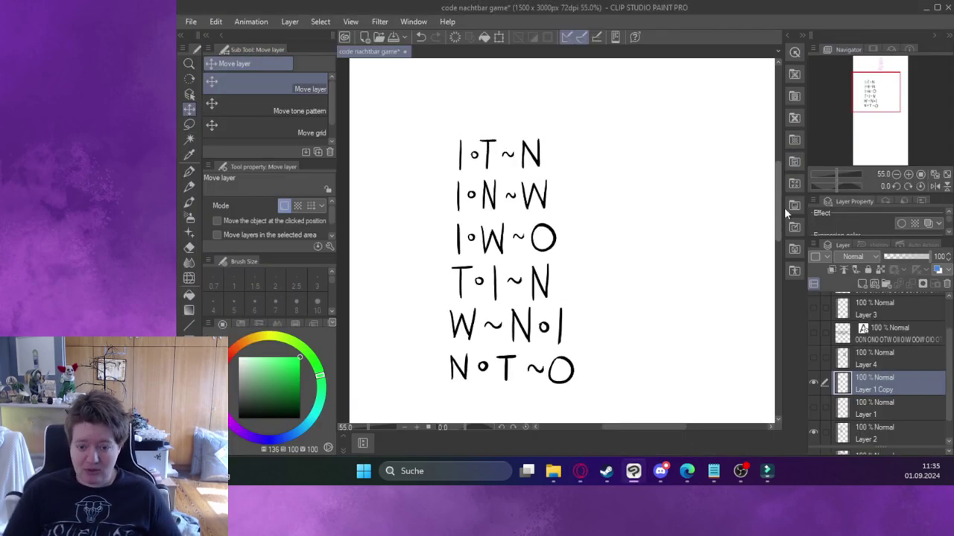
pyautogui.moveTo(885, 98); pyautogui.dragTo(885, 102)
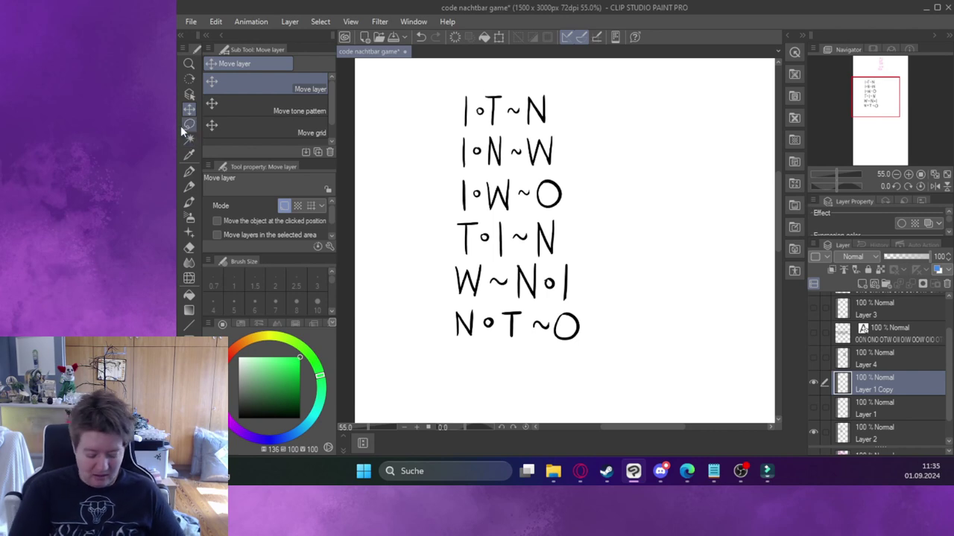
# Add a new layer above Layer 1 Copy and set the Turnip pen 2 drawing colour's hue to 26.
pyautogui.click(190, 171)
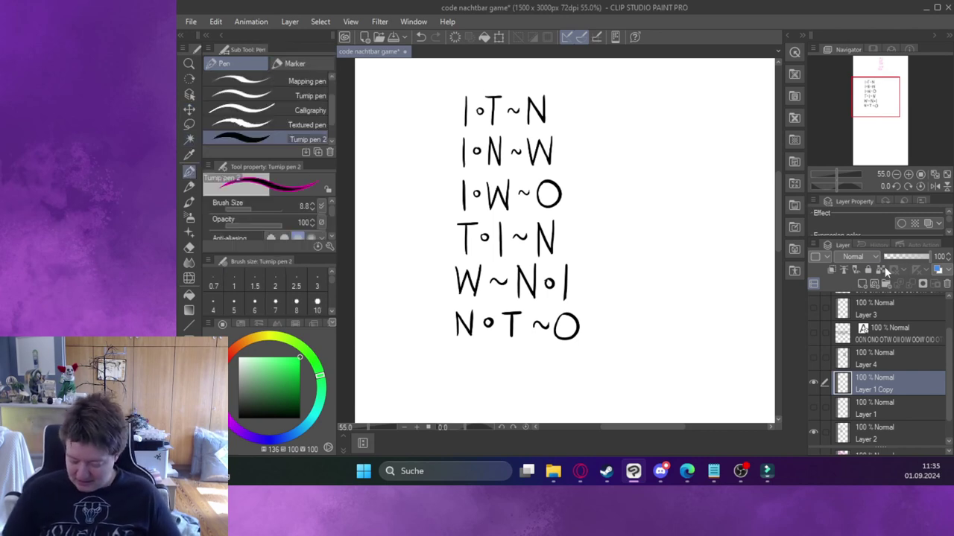
pyautogui.click(862, 284)
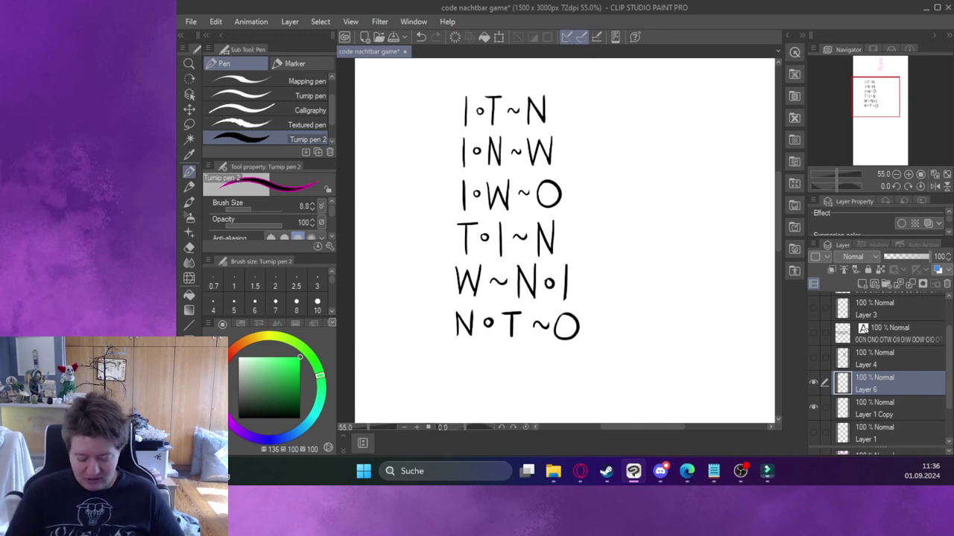
pyautogui.moveTo(292, 340); pyautogui.dragTo(239, 345)
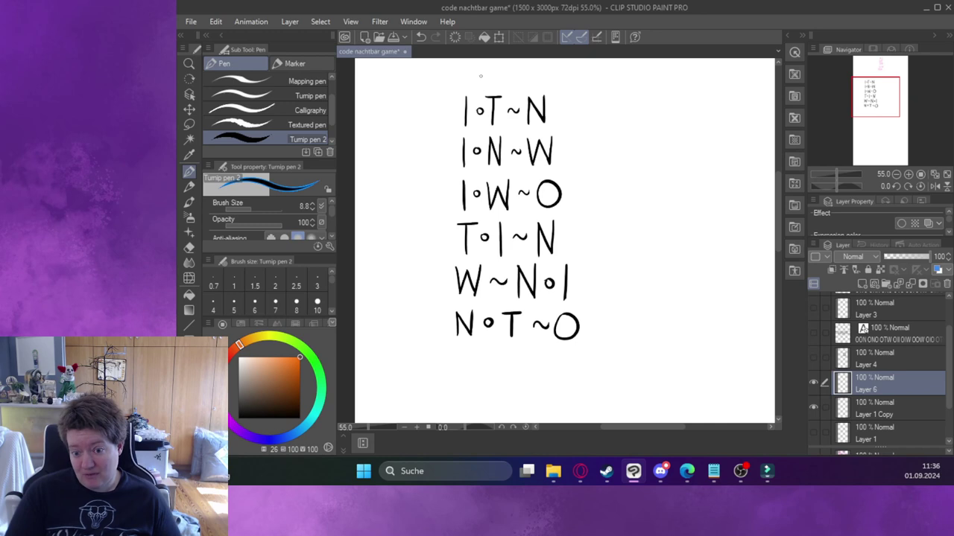
# Trace the I, T and N of the first equation in blue and write 1+2=3 above it.
pyautogui.moveTo(461, 96); pyautogui.dragTo(459, 128)
pyautogui.moveTo(459, 86)
pyautogui.mouseDown()
pyautogui.moveTo(471, 74)
pyautogui.moveTo(475, 93)
pyautogui.moveTo(490, 80)
pyautogui.moveTo(485, 88)
pyautogui.moveTo(505, 97)
pyautogui.moveTo(496, 125)
pyautogui.mouseUp()
pyautogui.moveTo(500, 66)
pyautogui.mouseDown()
pyautogui.moveTo(496, 87)
pyautogui.moveTo(531, 72)
pyautogui.mouseUp()
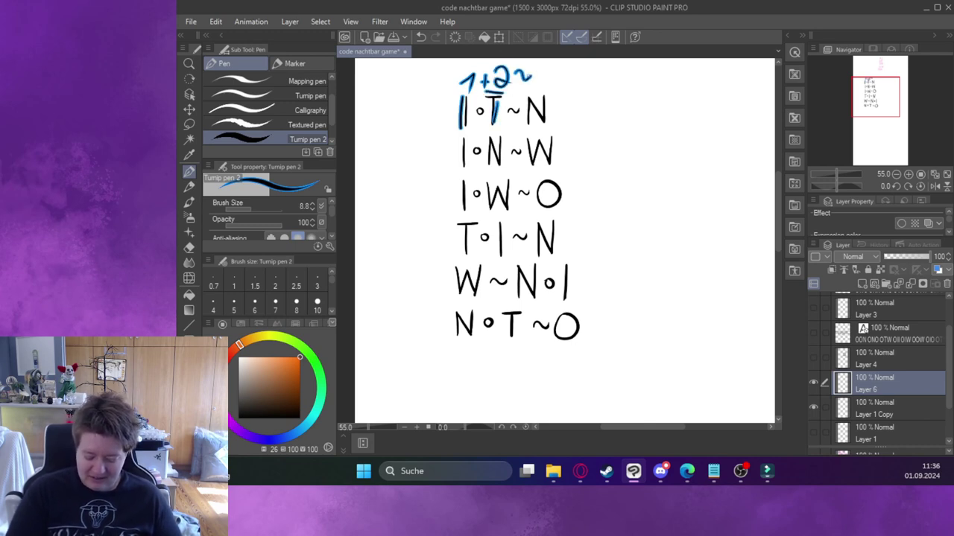
pyautogui.click(421, 37)
pyautogui.moveTo(517, 73); pyautogui.dragTo(526, 71)
pyautogui.moveTo(516, 79); pyautogui.dragTo(527, 77)
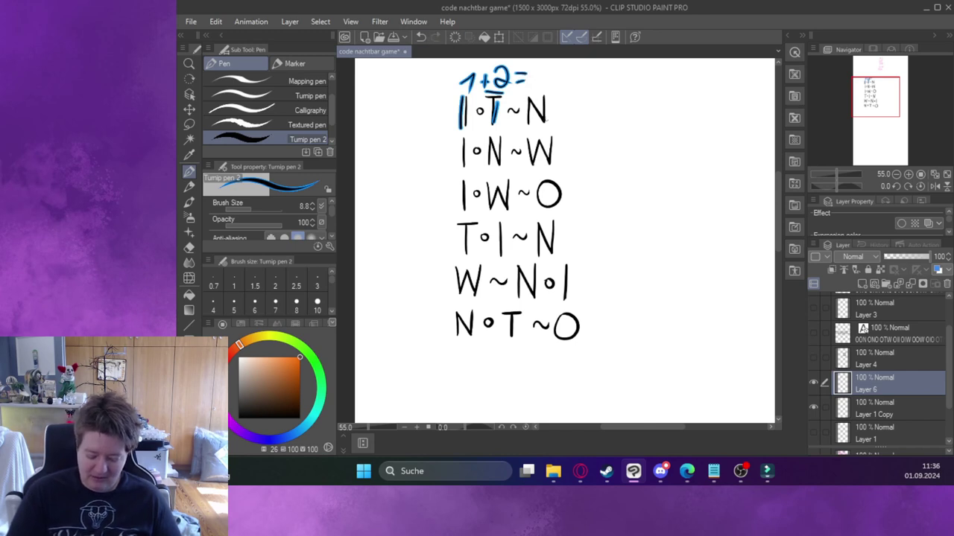
pyautogui.moveTo(525, 95)
pyautogui.mouseDown()
pyautogui.moveTo(530, 121)
pyautogui.moveTo(544, 97)
pyautogui.moveTo(550, 130)
pyautogui.mouseUp()
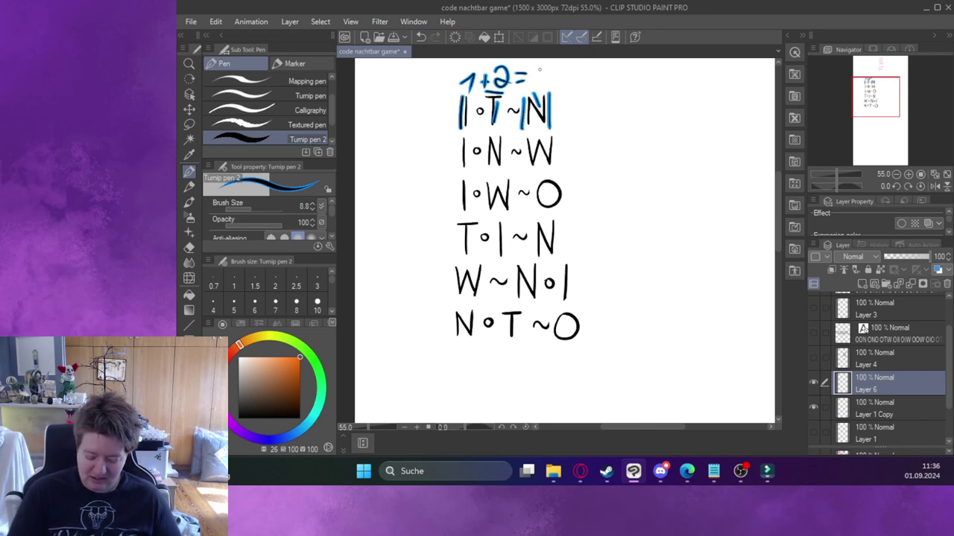
pyautogui.moveTo(533, 64)
pyautogui.mouseDown()
pyautogui.moveTo(546, 79)
pyautogui.moveTo(534, 85)
pyautogui.mouseUp()
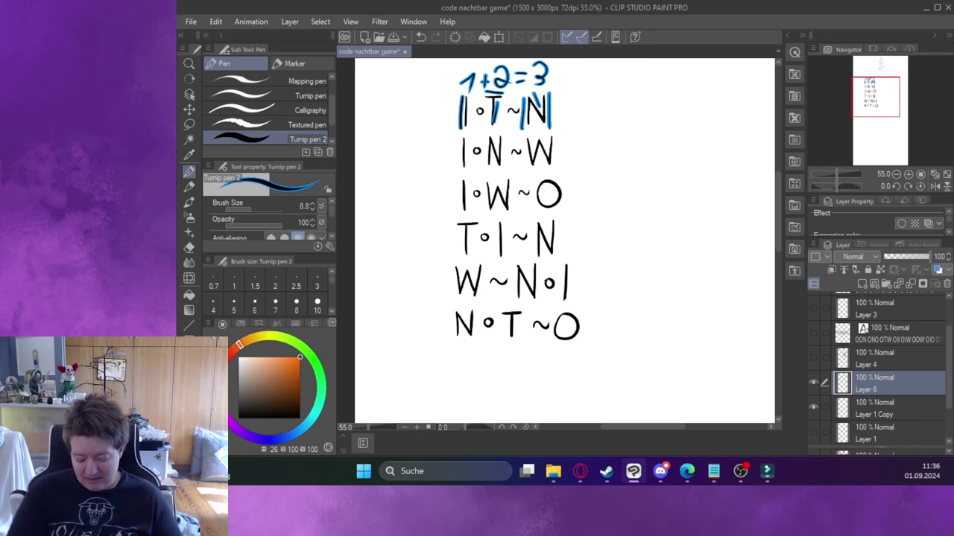
# Trace the I, N and W of the second equation and write 1+3=4 beside it.
pyautogui.moveTo(461, 137)
pyautogui.mouseDown()
pyautogui.moveTo(456, 168)
pyautogui.moveTo(488, 138)
pyautogui.moveTo(498, 154)
pyautogui.moveTo(505, 136)
pyautogui.mouseUp()
pyautogui.moveTo(572, 148)
pyautogui.mouseDown()
pyautogui.moveTo(585, 159)
pyautogui.moveTo(613, 146)
pyautogui.mouseUp()
pyautogui.moveTo(605, 139)
pyautogui.mouseDown()
pyautogui.moveTo(604, 161)
pyautogui.moveTo(623, 144)
pyautogui.moveTo(619, 160)
pyautogui.mouseUp()
pyautogui.moveTo(520, 139)
pyautogui.mouseDown()
pyautogui.moveTo(529, 160)
pyautogui.moveTo(548, 134)
pyautogui.moveTo(552, 173)
pyautogui.mouseUp()
pyautogui.moveTo(639, 144); pyautogui.dragTo(655, 143)
pyautogui.moveTo(641, 156)
pyautogui.mouseDown()
pyautogui.moveTo(675, 151)
pyautogui.moveTo(672, 166)
pyautogui.mouseUp()
# Trace the I and W of the third equation, mark +, 4 and = above it, and write 1+4="5" beside it.
pyautogui.moveTo(455, 178)
pyautogui.mouseDown()
pyautogui.moveTo(452, 204)
pyautogui.moveTo(482, 178)
pyautogui.moveTo(477, 183)
pyautogui.moveTo(505, 180)
pyautogui.moveTo(493, 210)
pyautogui.moveTo(498, 195)
pyautogui.moveTo(509, 214)
pyautogui.mouseUp()
pyautogui.moveTo(519, 174); pyautogui.dragTo(529, 174)
pyautogui.moveTo(520, 180); pyautogui.dragTo(531, 179)
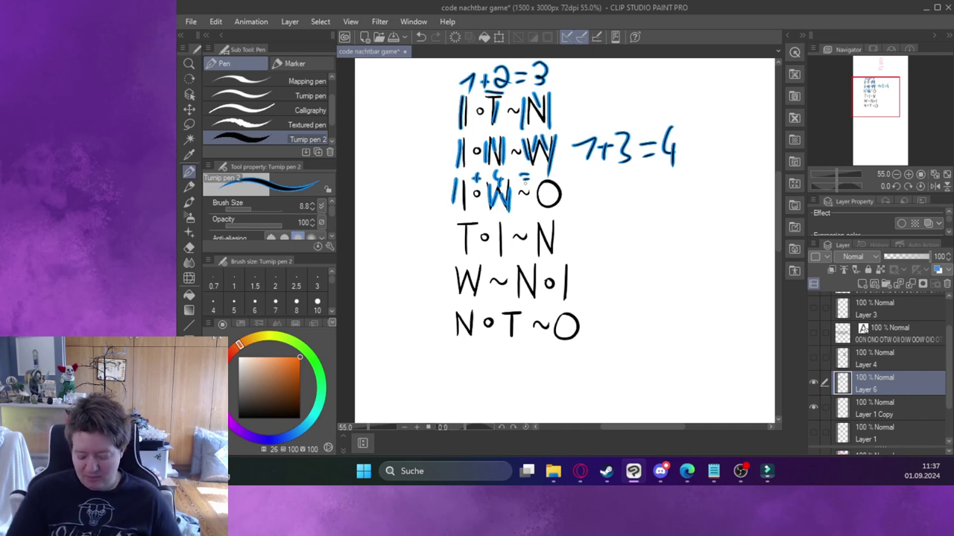
pyautogui.moveTo(579, 182)
pyautogui.mouseDown()
pyautogui.moveTo(596, 179)
pyautogui.moveTo(588, 199)
pyautogui.mouseUp()
pyautogui.moveTo(598, 187)
pyautogui.mouseDown()
pyautogui.moveTo(615, 186)
pyautogui.moveTo(608, 196)
pyautogui.mouseUp()
pyautogui.moveTo(623, 179)
pyautogui.mouseDown()
pyautogui.moveTo(631, 202)
pyautogui.moveTo(656, 180)
pyautogui.mouseUp()
pyautogui.moveTo(645, 190)
pyautogui.mouseDown()
pyautogui.moveTo(670, 190)
pyautogui.moveTo(667, 206)
pyautogui.moveTo(694, 178)
pyautogui.moveTo(706, 183)
pyautogui.moveTo(664, 184)
pyautogui.mouseUp()
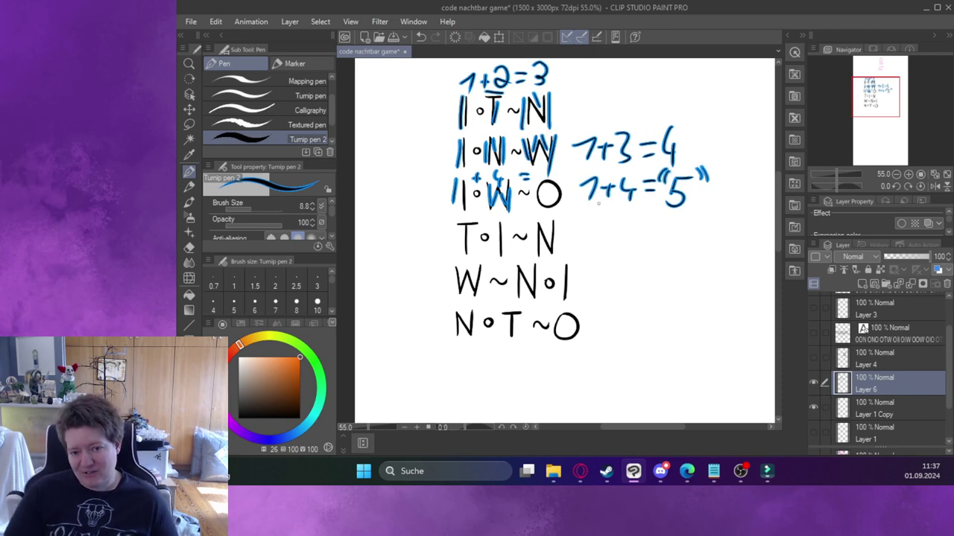
pyautogui.moveTo(539, 182)
pyautogui.mouseDown()
pyautogui.moveTo(530, 202)
pyautogui.moveTo(560, 188)
pyautogui.moveTo(552, 194)
pyautogui.mouseUp()
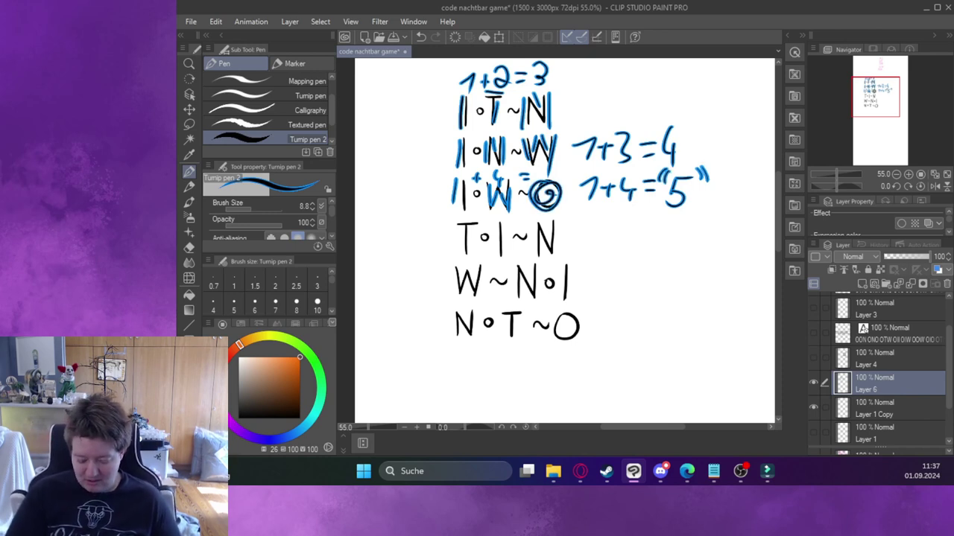
pyautogui.click(422, 38)
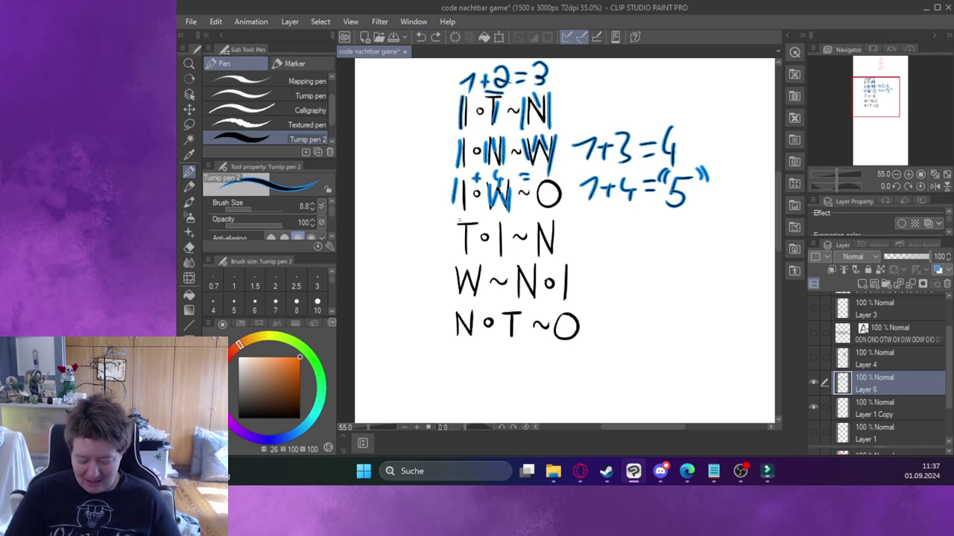
# Trace the T and I of the fourth equation and write 2+1=3 beside it.
pyautogui.moveTo(452, 224); pyautogui.dragTo(483, 223)
pyautogui.moveTo(463, 224); pyautogui.dragTo(462, 256)
pyautogui.moveTo(576, 224); pyautogui.dragTo(595, 242)
pyautogui.moveTo(600, 231); pyautogui.dragTo(617, 229)
pyautogui.moveTo(611, 221); pyautogui.dragTo(611, 243)
pyautogui.moveTo(502, 221); pyautogui.dragTo(499, 257)
pyautogui.moveTo(621, 228)
pyautogui.mouseDown()
pyautogui.moveTo(633, 220)
pyautogui.moveTo(631, 245)
pyautogui.mouseUp()
pyautogui.moveTo(643, 227)
pyautogui.mouseDown()
pyautogui.moveTo(654, 225)
pyautogui.moveTo(663, 243)
pyautogui.mouseUp()
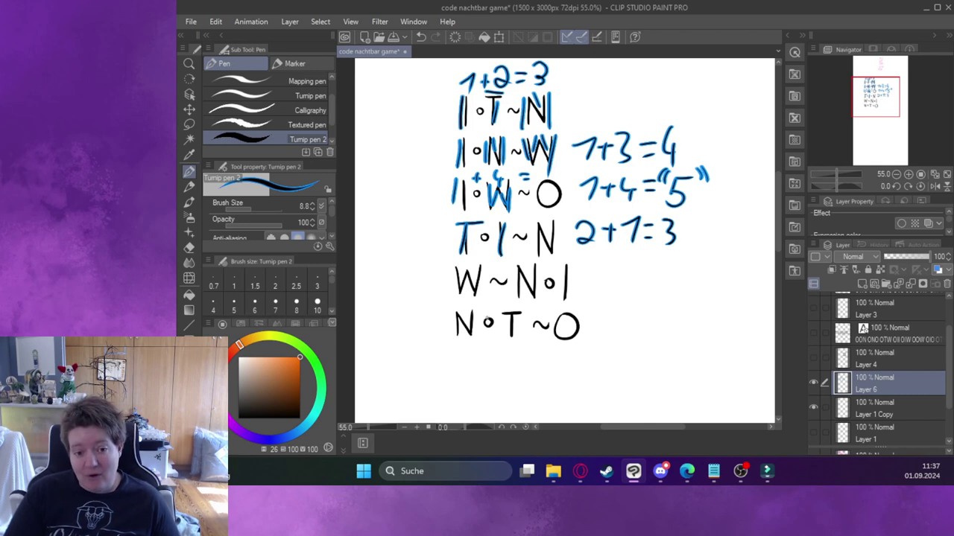
# Trace the W and N of the fifth equation, mark an equals sign between them, and write 4=3+1 beside it.
pyautogui.moveTo(455, 266)
pyautogui.mouseDown()
pyautogui.moveTo(461, 290)
pyautogui.moveTo(481, 267)
pyautogui.mouseUp()
pyautogui.moveTo(593, 266); pyautogui.dragTo(605, 280)
pyautogui.moveTo(598, 274); pyautogui.dragTo(596, 290)
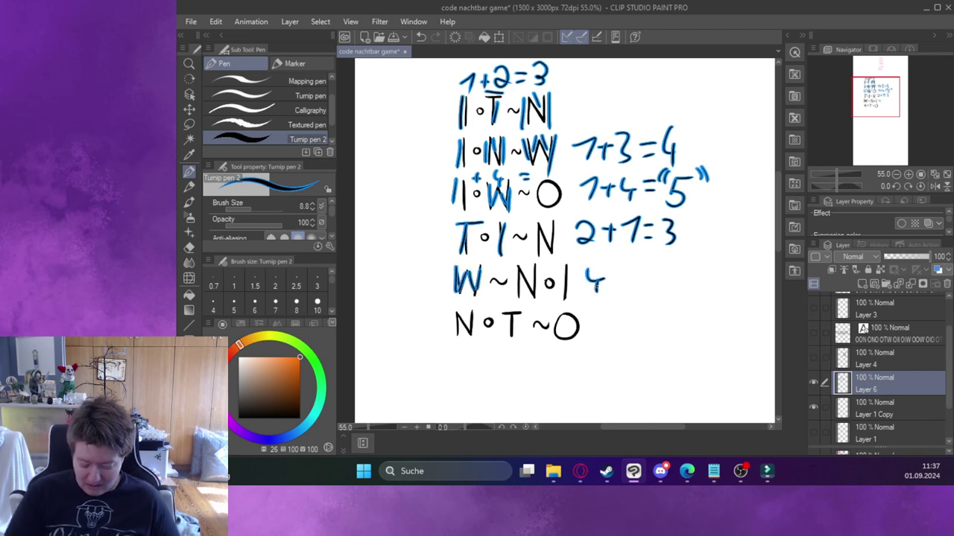
pyautogui.moveTo(492, 271); pyautogui.dragTo(507, 272)
pyautogui.moveTo(493, 281); pyautogui.dragTo(511, 281)
pyautogui.moveTo(608, 275); pyautogui.dragTo(622, 274)
pyautogui.moveTo(610, 283); pyautogui.dragTo(628, 283)
pyautogui.moveTo(519, 266); pyautogui.dragTo(520, 296)
pyautogui.moveTo(520, 267)
pyautogui.mouseDown()
pyautogui.moveTo(533, 295)
pyautogui.moveTo(535, 267)
pyautogui.mouseUp()
pyautogui.moveTo(629, 266)
pyautogui.mouseDown()
pyautogui.moveTo(642, 279)
pyautogui.moveTo(634, 297)
pyautogui.moveTo(668, 276)
pyautogui.moveTo(661, 292)
pyautogui.mouseUp()
pyautogui.moveTo(674, 273)
pyautogui.mouseDown()
pyautogui.moveTo(685, 264)
pyautogui.moveTo(684, 294)
pyautogui.mouseUp()
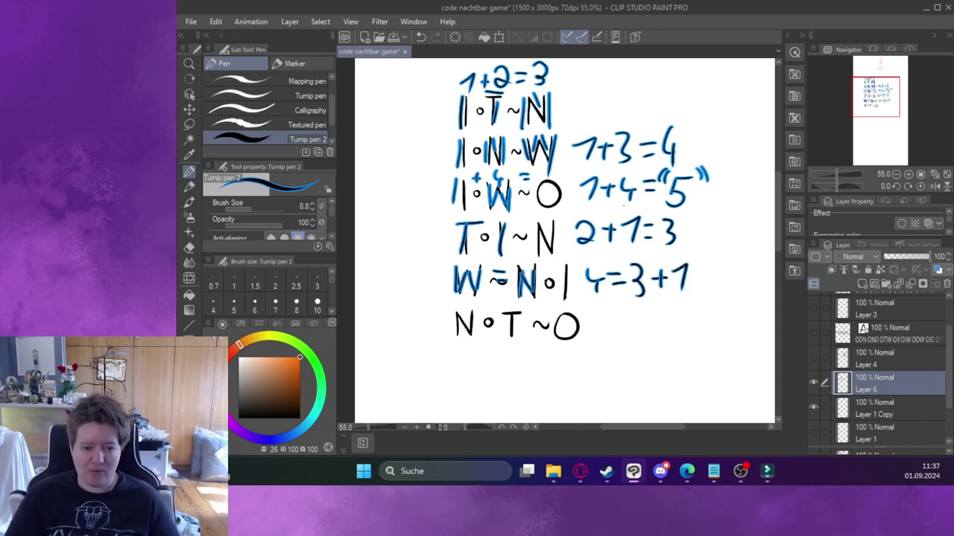
# Trace the N and T of the last equation and write 3+2=5 beside it.
pyautogui.moveTo(454, 310)
pyautogui.mouseDown()
pyautogui.moveTo(453, 337)
pyautogui.moveTo(469, 334)
pyautogui.mouseUp()
pyautogui.moveTo(469, 334); pyautogui.dragTo(472, 309)
pyautogui.moveTo(596, 312)
pyautogui.mouseDown()
pyautogui.moveTo(609, 329)
pyautogui.moveTo(598, 339)
pyautogui.moveTo(636, 321)
pyautogui.mouseUp()
pyautogui.moveTo(629, 311)
pyautogui.mouseDown()
pyautogui.moveTo(628, 338)
pyautogui.moveTo(648, 324)
pyautogui.moveTo(659, 336)
pyautogui.moveTo(679, 317)
pyautogui.moveTo(679, 327)
pyautogui.mouseUp()
pyautogui.moveTo(686, 307); pyautogui.dragTo(683, 337)
pyautogui.moveTo(688, 307); pyautogui.dragTo(705, 306)
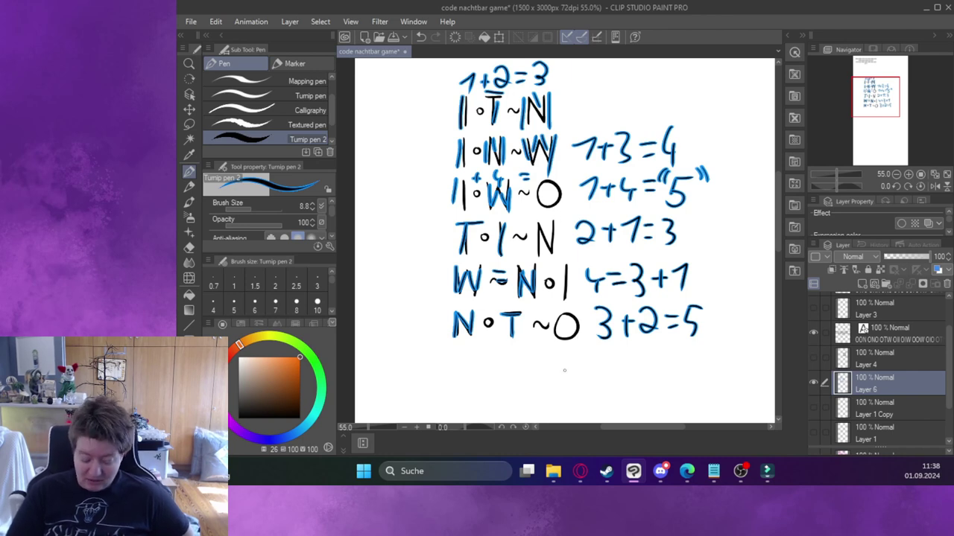
# Start a number-to-letter key beside the equations by writing 1=I, 2=T and 3=N.
pyautogui.moveTo(360, 87)
pyautogui.mouseDown()
pyautogui.moveTo(369, 97)
pyautogui.moveTo(393, 83)
pyautogui.mouseUp()
pyautogui.moveTo(383, 91); pyautogui.dragTo(406, 94)
pyautogui.moveTo(357, 113)
pyautogui.mouseDown()
pyautogui.moveTo(367, 110)
pyautogui.moveTo(375, 131)
pyautogui.mouseUp()
pyautogui.moveTo(380, 117); pyautogui.dragTo(395, 116)
pyautogui.moveTo(383, 129); pyautogui.dragTo(406, 132)
pyautogui.moveTo(397, 107); pyautogui.dragTo(427, 103)
pyautogui.moveTo(359, 149)
pyautogui.mouseDown()
pyautogui.moveTo(373, 156)
pyautogui.moveTo(362, 173)
pyautogui.moveTo(393, 155)
pyautogui.mouseUp()
pyautogui.moveTo(381, 165); pyautogui.dragTo(423, 145)
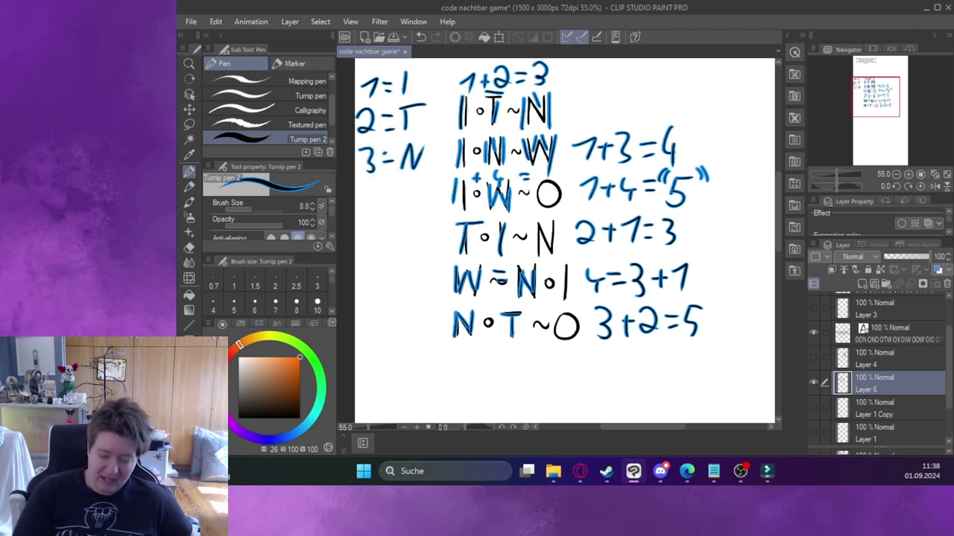
# Extend the key with 4=W and 5=O, putting the 5 in quotation marks and adding /0 to it.
pyautogui.moveTo(365, 180); pyautogui.dragTo(375, 194)
pyautogui.moveTo(371, 182)
pyautogui.mouseDown()
pyautogui.moveTo(368, 205)
pyautogui.moveTo(392, 188)
pyautogui.mouseUp()
pyautogui.moveTo(386, 198); pyautogui.dragTo(428, 183)
pyautogui.moveTo(367, 215); pyautogui.dragTo(359, 244)
pyautogui.click(421, 37)
pyautogui.moveTo(363, 222); pyautogui.dragTo(398, 223)
pyautogui.moveTo(387, 234)
pyautogui.mouseDown()
pyautogui.moveTo(422, 235)
pyautogui.moveTo(412, 215)
pyautogui.mouseUp()
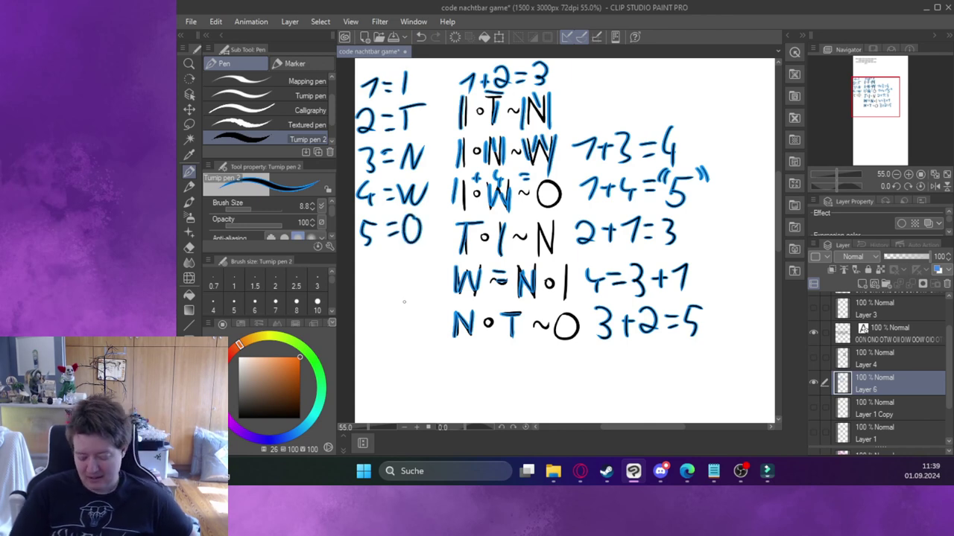
pyautogui.moveTo(365, 212)
pyautogui.mouseDown()
pyautogui.moveTo(356, 224)
pyautogui.moveTo(378, 224)
pyautogui.mouseUp()
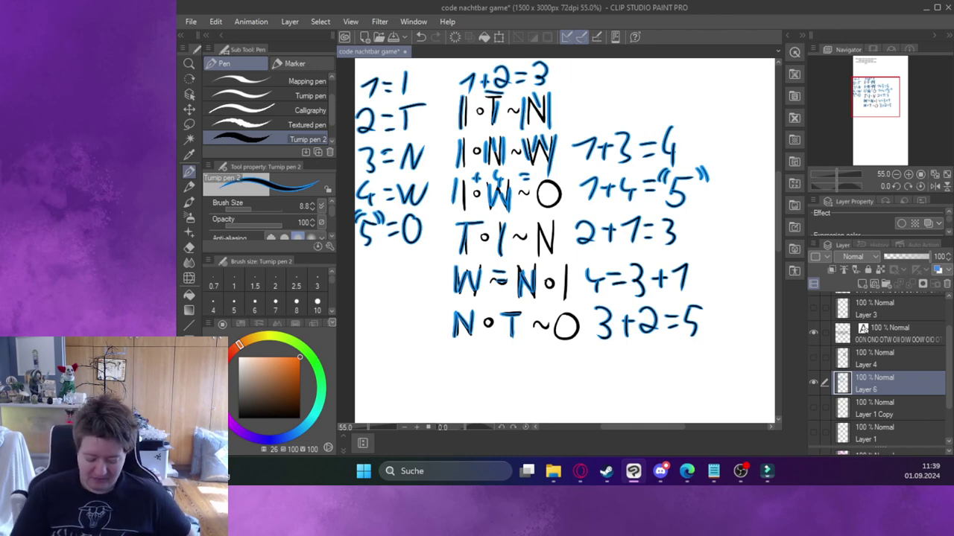
pyautogui.moveTo(379, 231)
pyautogui.mouseDown()
pyautogui.moveTo(371, 251)
pyautogui.moveTo(385, 253)
pyautogui.moveTo(382, 246)
pyautogui.mouseUp()
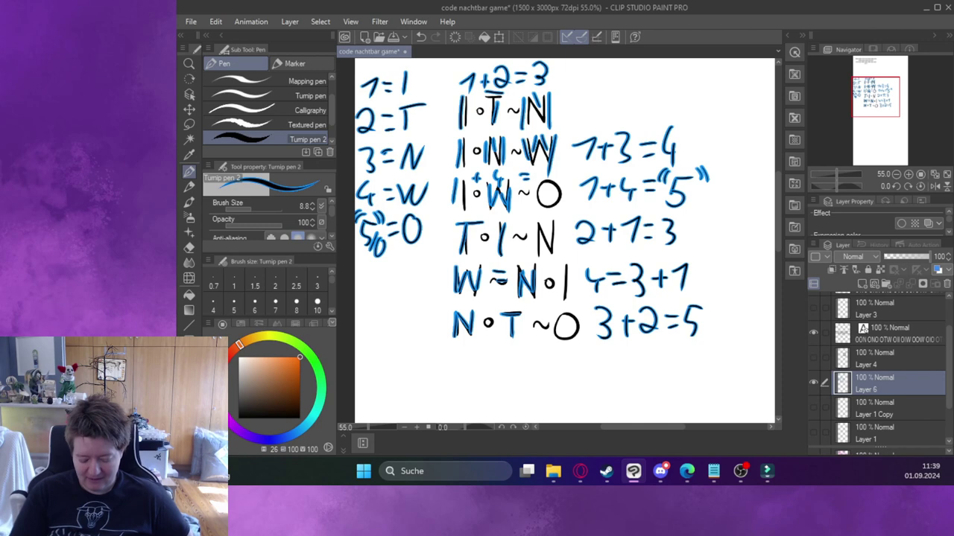
# Draw a blue outline around the O in the last equation.
pyautogui.scroll(-1, 393, 270)
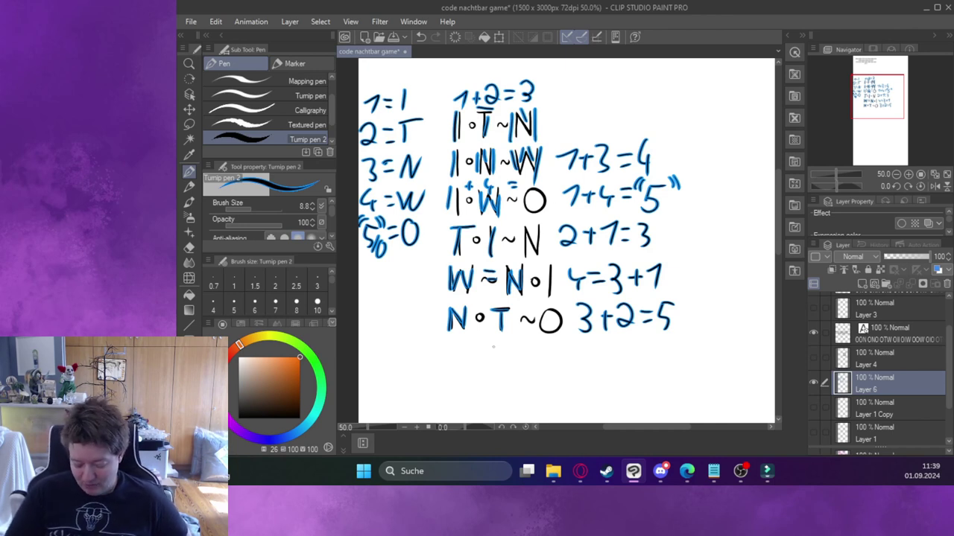
pyautogui.moveTo(550, 307)
pyautogui.mouseDown()
pyautogui.moveTo(536, 320)
pyautogui.moveTo(541, 336)
pyautogui.moveTo(564, 328)
pyautogui.moveTo(550, 305)
pyautogui.mouseUp()
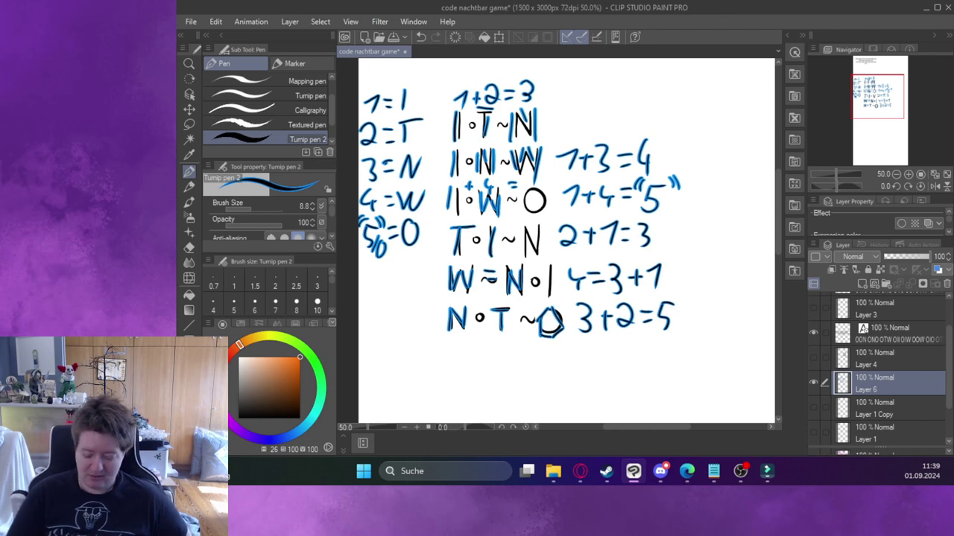
# Undo the blue outline drawn around the O in the last equation.
pyautogui.click(420, 37)
pyautogui.click(420, 37)
pyautogui.click(421, 37)
pyautogui.click(421, 36)
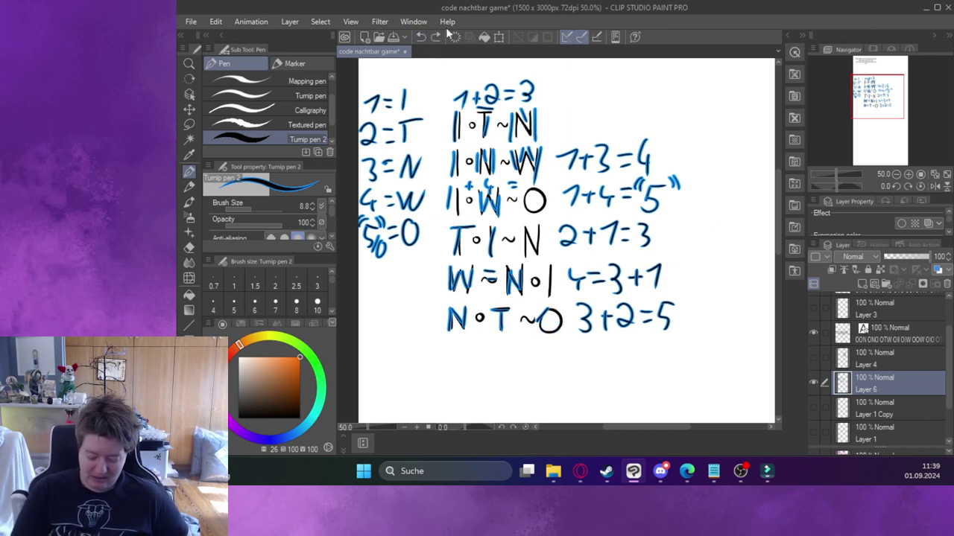
pyautogui.click(420, 37)
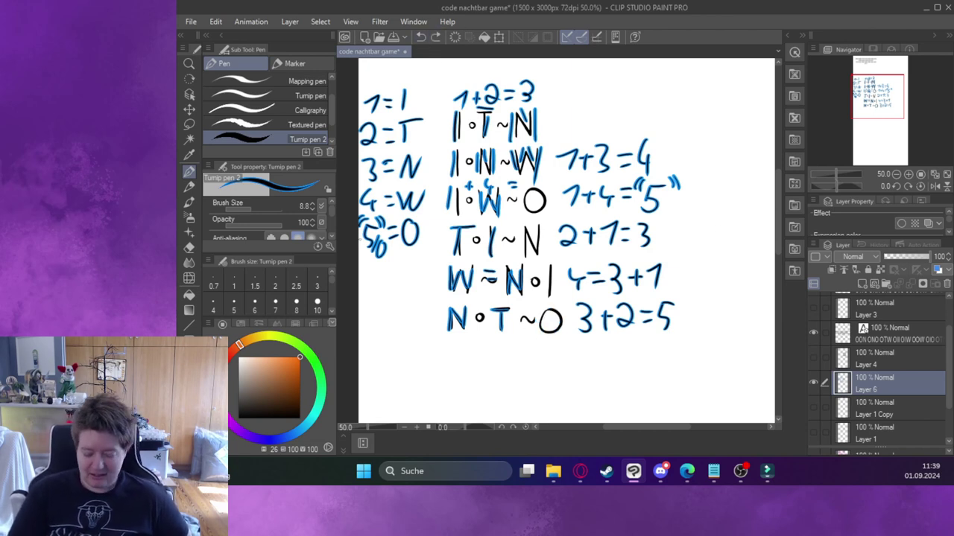
# Lasso the blue annotations around the equations and mask them out of Layer 6, keeping the number-to-letter key.
pyautogui.scroll(1, 894, 350)
pyautogui.press('m')
pyautogui.moveTo(476, 69)
pyautogui.mouseDown()
pyautogui.moveTo(441, 123)
pyautogui.moveTo(483, 377)
pyautogui.moveTo(648, 56)
pyautogui.mouseUp()
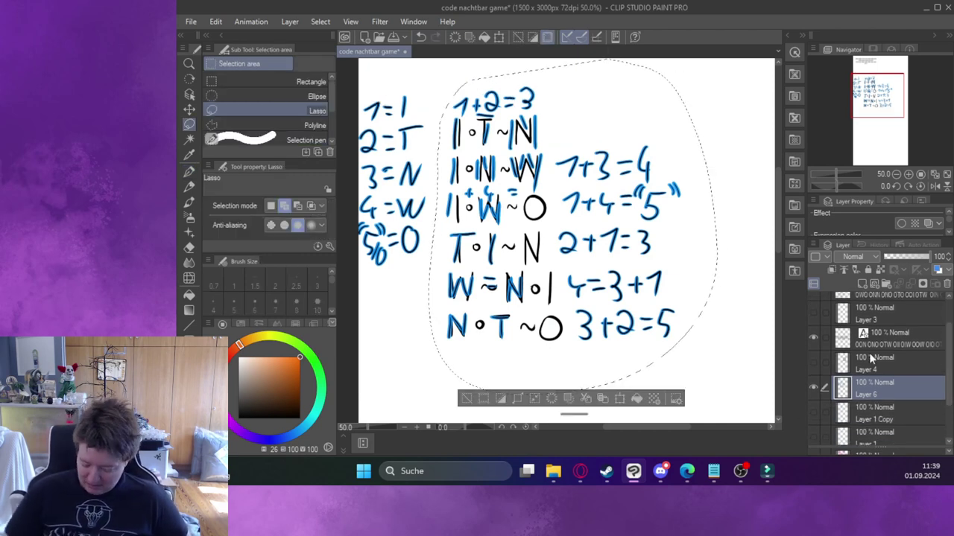
pyautogui.click(922, 285)
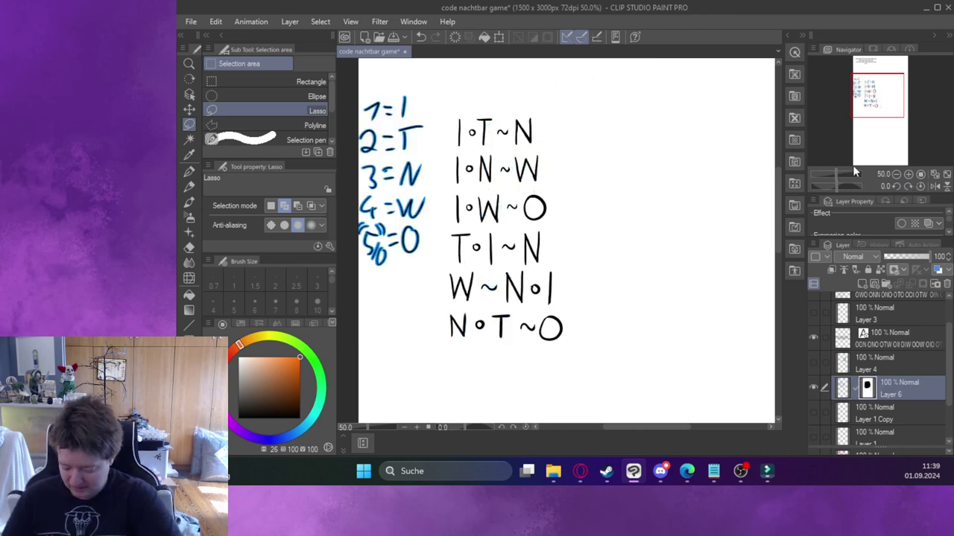
# Move the number-to-letter key to the page's right edge and hide the handwritten equations.
pyautogui.click(188, 110)
pyautogui.moveTo(408, 131); pyautogui.dragTo(780, 97)
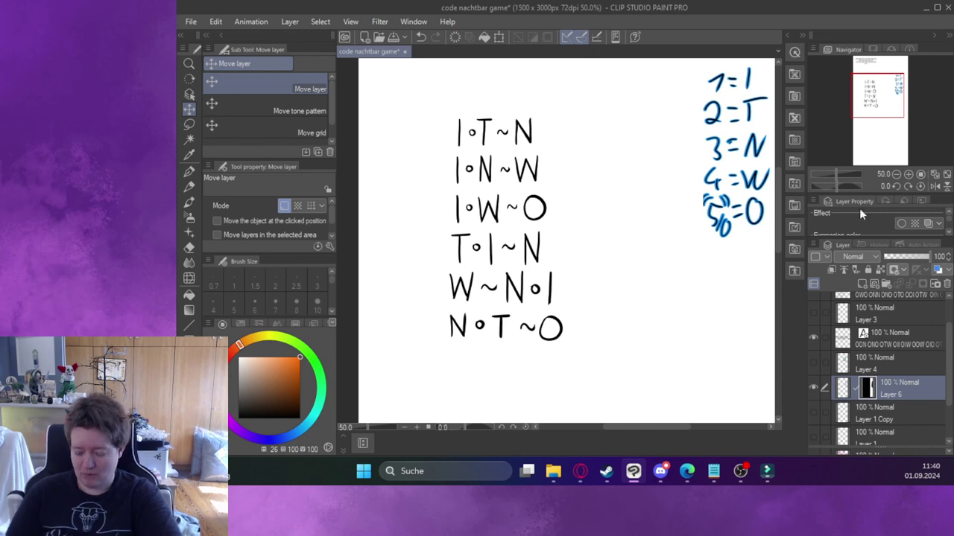
pyautogui.scroll(2, 951, 328)
pyautogui.hotkey('ctrl', 'z')
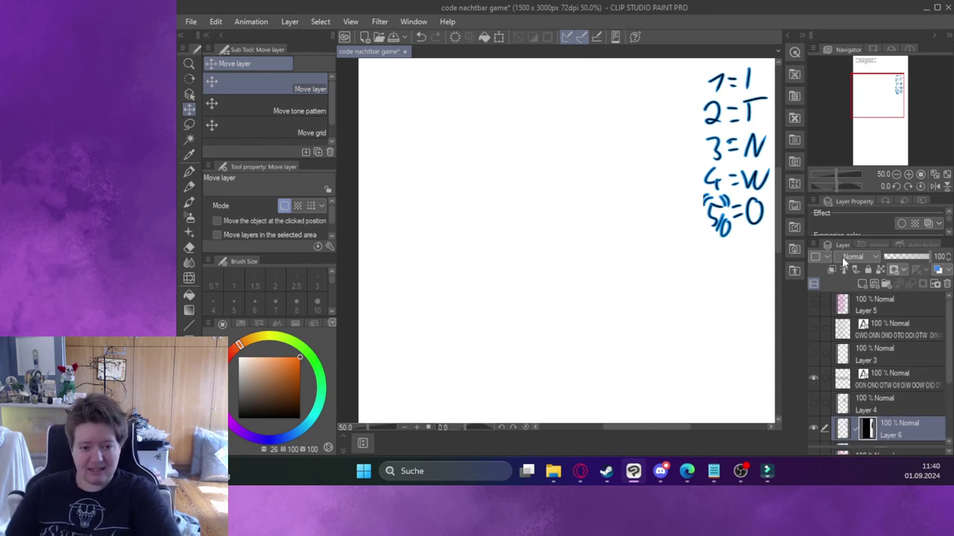
# Show the long coded text and start annotating above the first letter group of its heading.
pyautogui.click(814, 329)
pyautogui.click(895, 174)
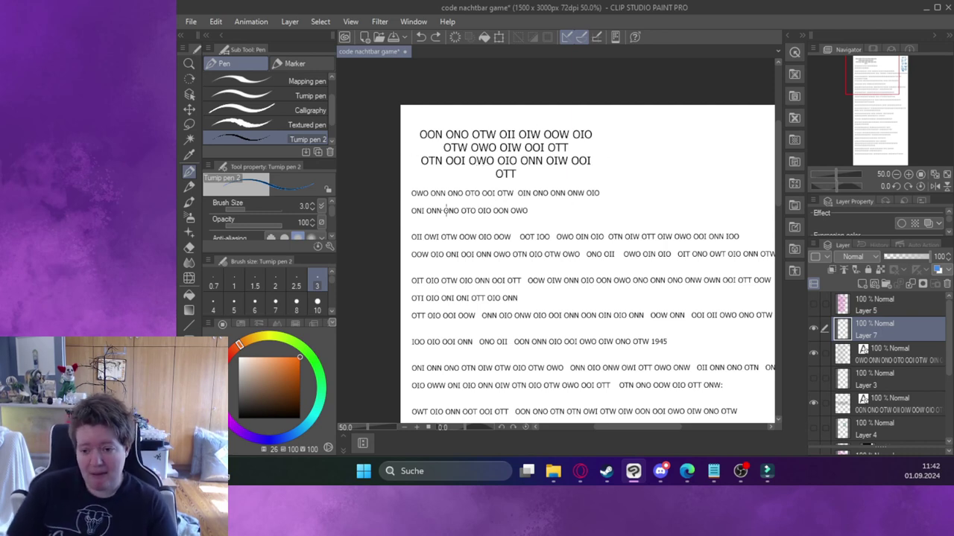
pyautogui.moveTo(426, 117)
pyautogui.mouseDown()
pyautogui.moveTo(438, 127)
pyautogui.moveTo(462, 117)
pyautogui.mouseUp()
pyautogui.moveTo(459, 116); pyautogui.dragTo(468, 130)
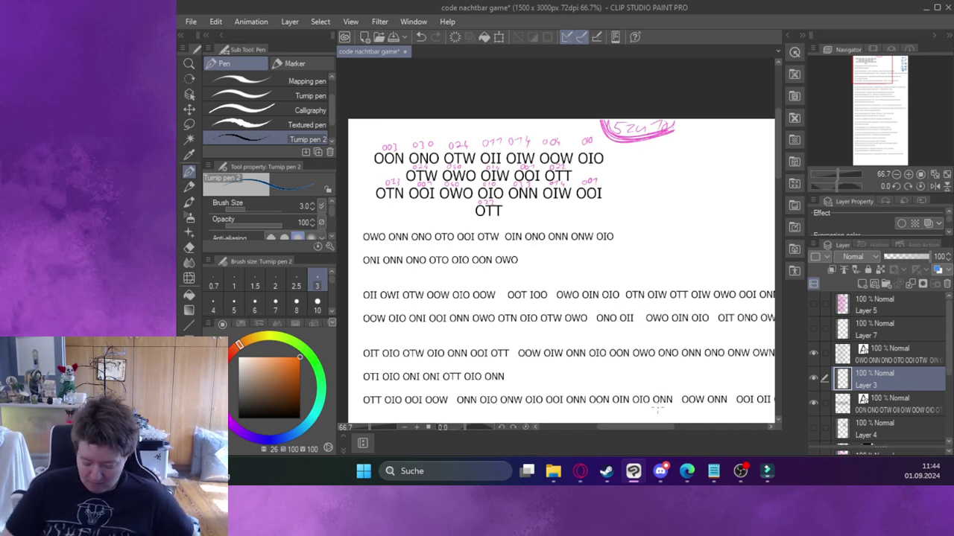
# Check the coded heading on the dddsecrets page, and list 000 to 005 beside the spaced letter groups, striking out 000 and 005.
pyautogui.click(580, 471)
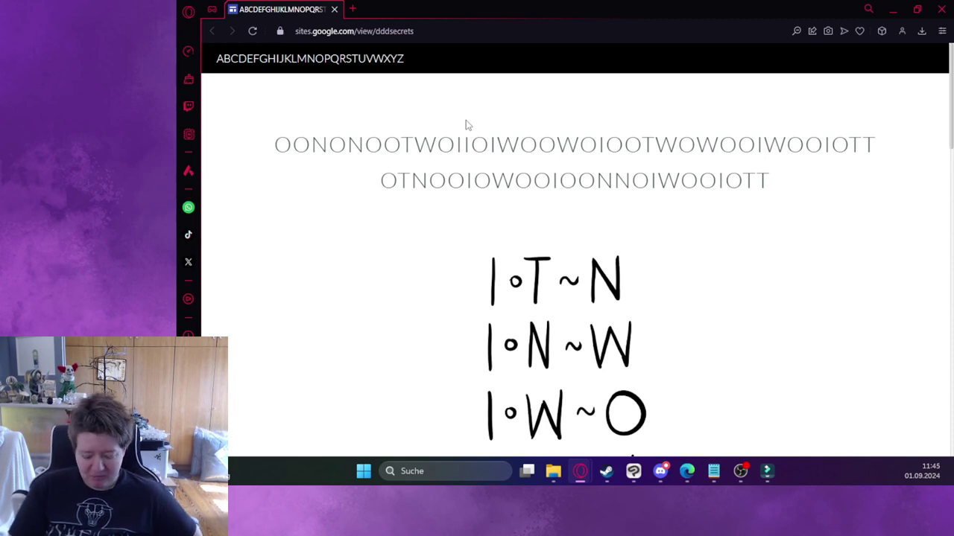
pyautogui.hotkey('alt', 'Tab')
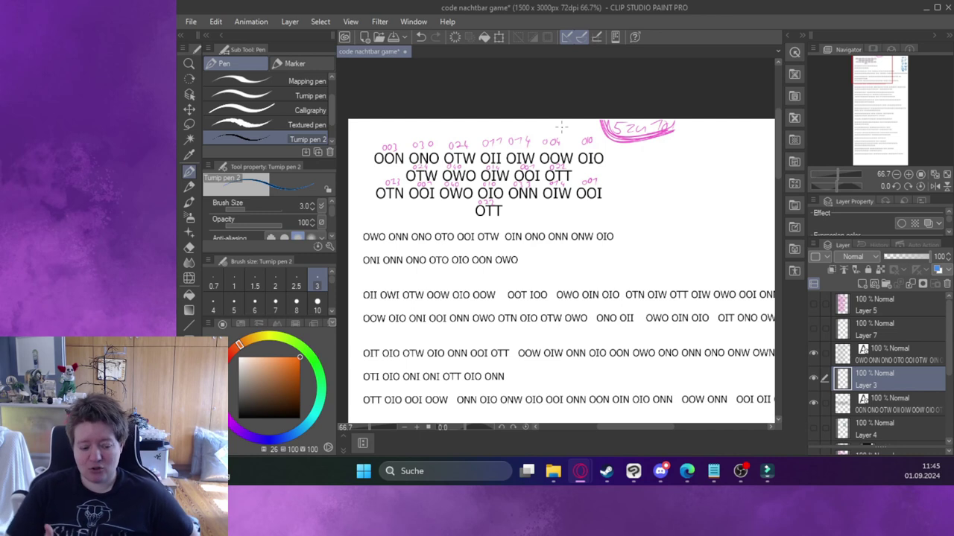
pyautogui.moveTo(662, 149)
pyautogui.mouseDown()
pyautogui.moveTo(655, 158)
pyautogui.moveTo(676, 150)
pyautogui.moveTo(689, 166)
pyautogui.moveTo(659, 171)
pyautogui.moveTo(691, 183)
pyautogui.moveTo(672, 184)
pyautogui.mouseUp()
pyautogui.moveTo(678, 183)
pyautogui.mouseDown()
pyautogui.moveTo(683, 201)
pyautogui.moveTo(662, 196)
pyautogui.moveTo(672, 196)
pyautogui.moveTo(684, 220)
pyautogui.moveTo(656, 225)
pyautogui.moveTo(671, 225)
pyautogui.mouseUp()
pyautogui.moveTo(678, 225)
pyautogui.mouseDown()
pyautogui.moveTo(681, 237)
pyautogui.moveTo(689, 224)
pyautogui.moveTo(663, 235)
pyautogui.mouseUp()
pyautogui.moveTo(660, 139); pyautogui.dragTo(699, 134)
pyautogui.moveTo(647, 228); pyautogui.dragTo(689, 223)
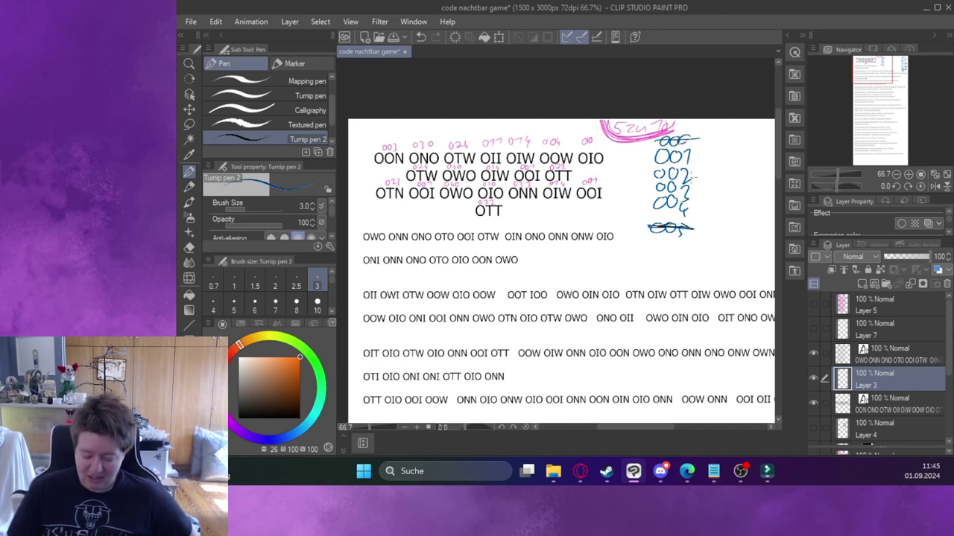
# Extend the number list with 010 and 011, and write the letters A to E beside 001, 002, 003, 004 and 010.
pyautogui.moveTo(660, 235)
pyautogui.mouseDown()
pyautogui.moveTo(651, 246)
pyautogui.moveTo(663, 237)
pyautogui.mouseUp()
pyautogui.moveTo(668, 236)
pyautogui.mouseDown()
pyautogui.moveTo(673, 252)
pyautogui.moveTo(681, 238)
pyautogui.moveTo(647, 265)
pyautogui.moveTo(658, 256)
pyautogui.mouseUp()
pyautogui.moveTo(665, 258); pyautogui.dragTo(678, 269)
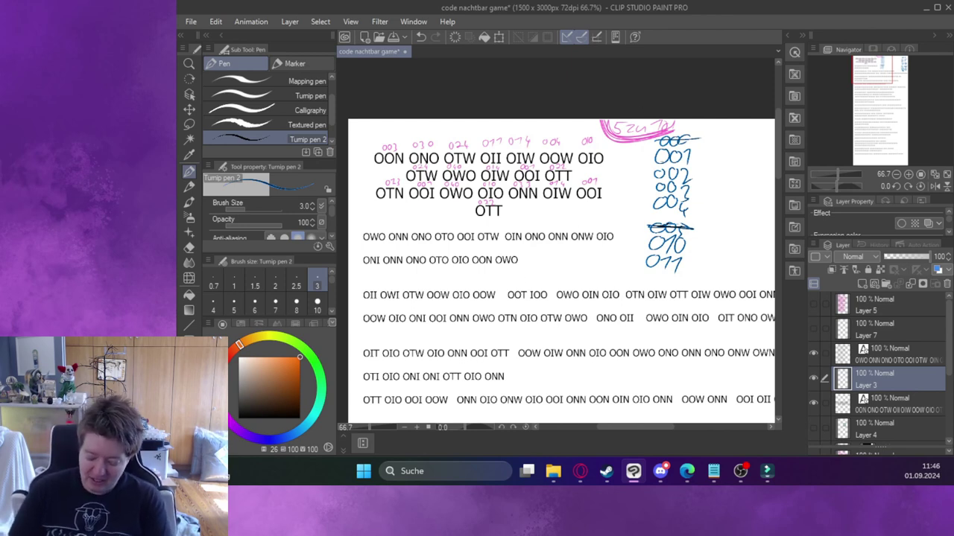
pyautogui.moveTo(699, 163)
pyautogui.mouseDown()
pyautogui.moveTo(717, 154)
pyautogui.moveTo(701, 222)
pyautogui.mouseUp()
pyautogui.moveTo(700, 209)
pyautogui.mouseDown()
pyautogui.moveTo(692, 253)
pyautogui.moveTo(705, 252)
pyautogui.mouseUp()
pyautogui.moveTo(693, 237); pyautogui.dragTo(704, 236)
pyautogui.moveTo(693, 246); pyautogui.dragTo(692, 275)
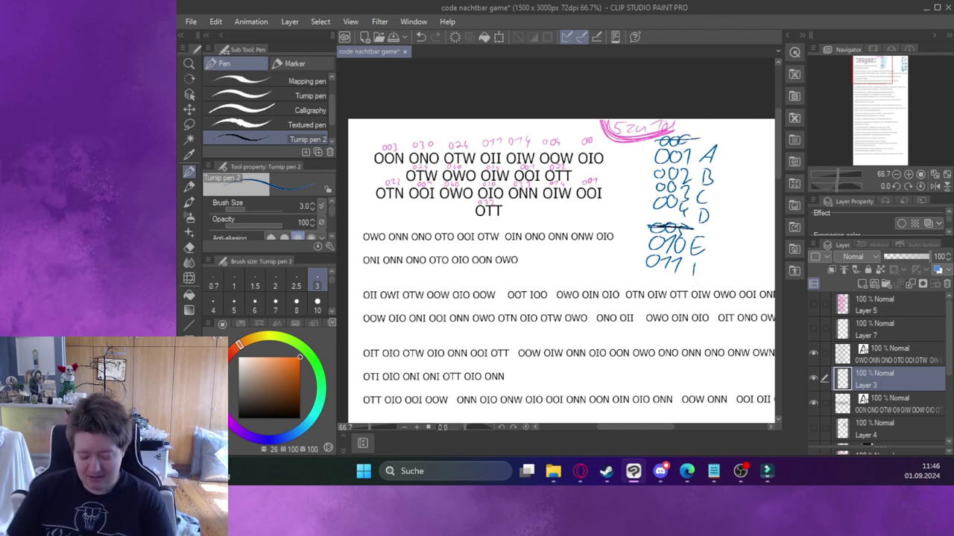
# Switch to the RapidTables base converter in the browser and convert 030 from base 5 to base 8 (octal).
pyautogui.moveTo(580, 471)
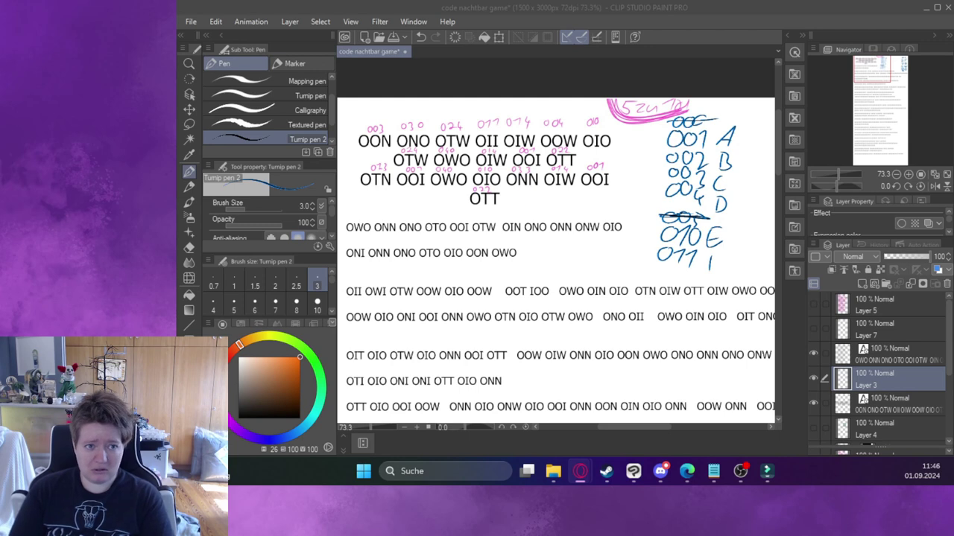
pyautogui.hotkey('alt', 'Tab')
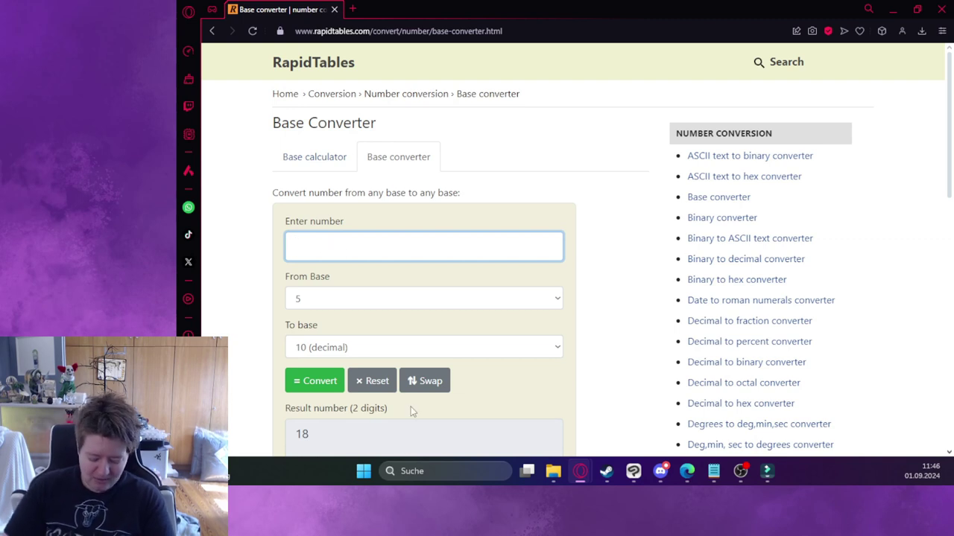
pyautogui.scroll(-2, 820, 119)
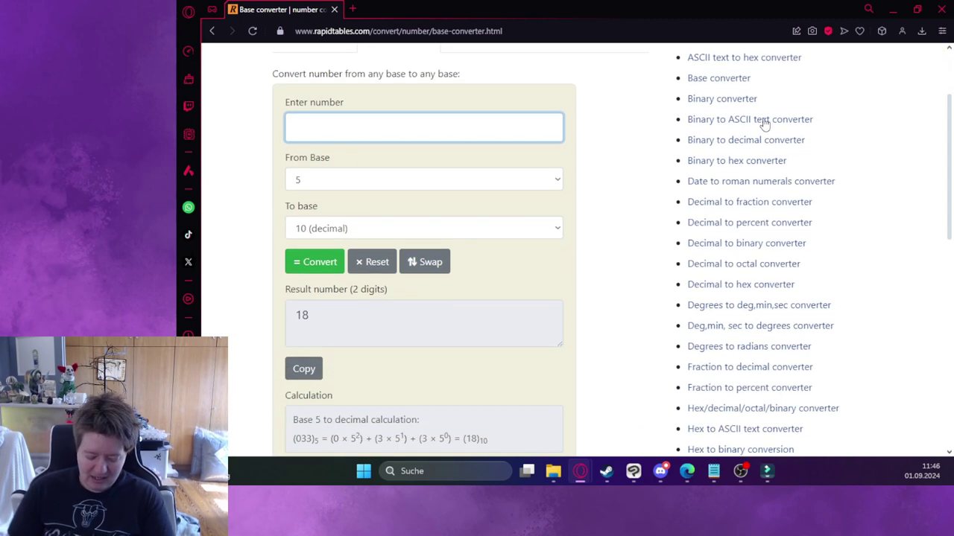
pyautogui.click(320, 180)
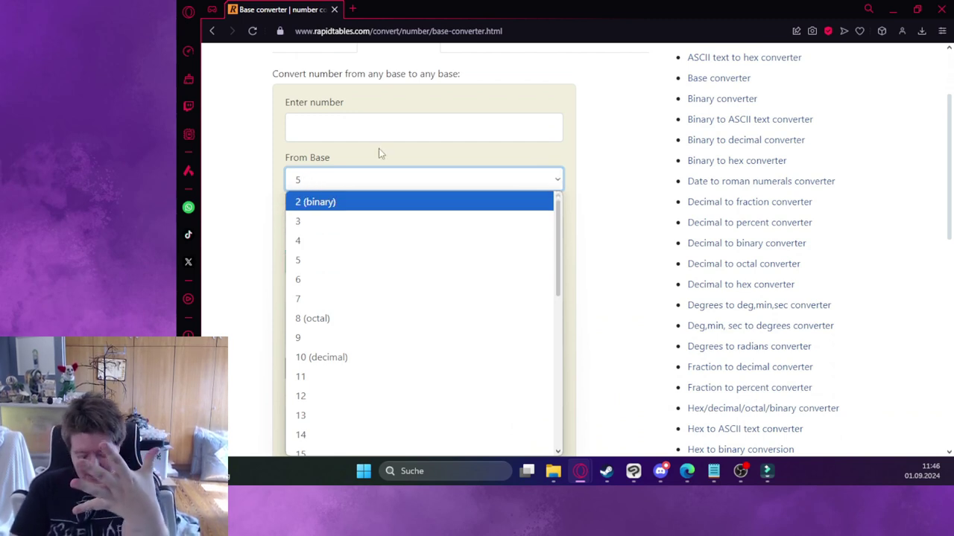
pyautogui.click(410, 145)
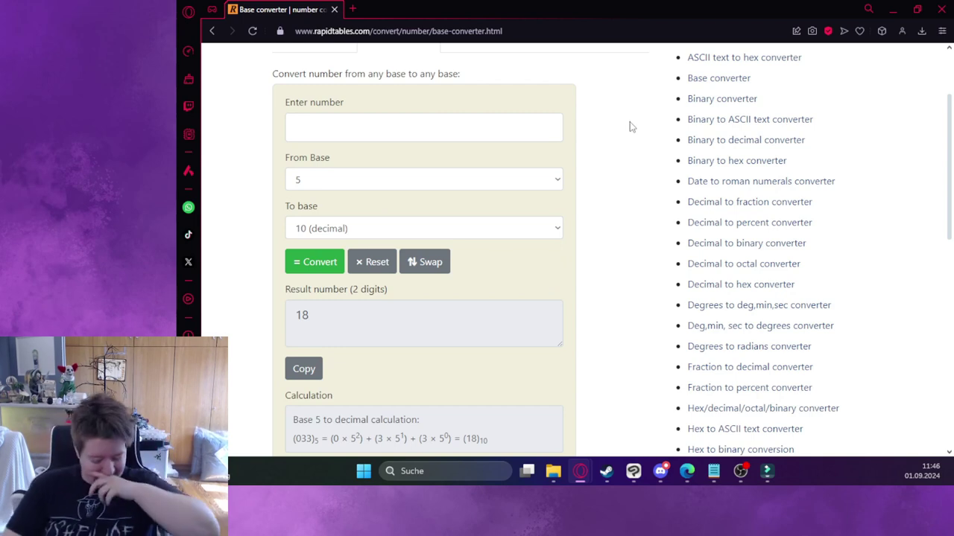
pyautogui.click(513, 225)
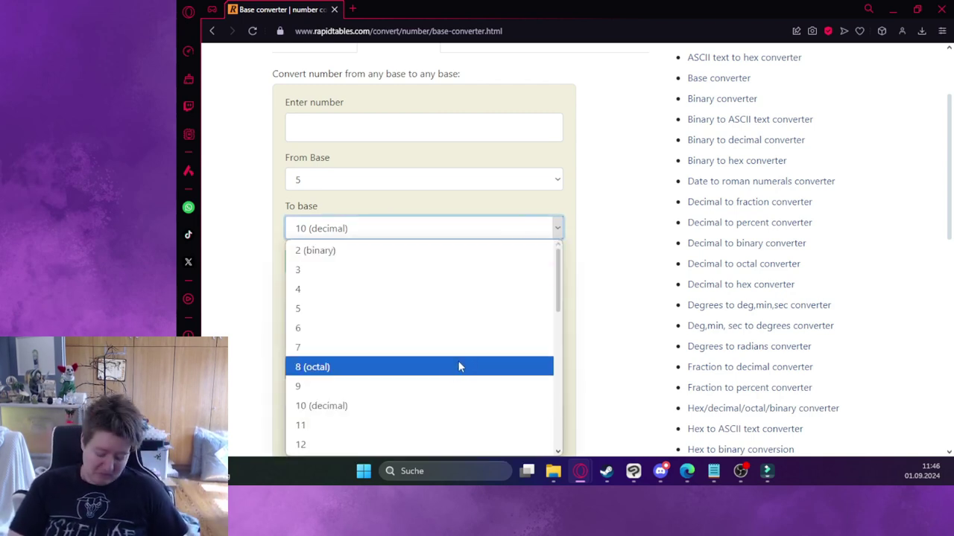
pyautogui.click(461, 368)
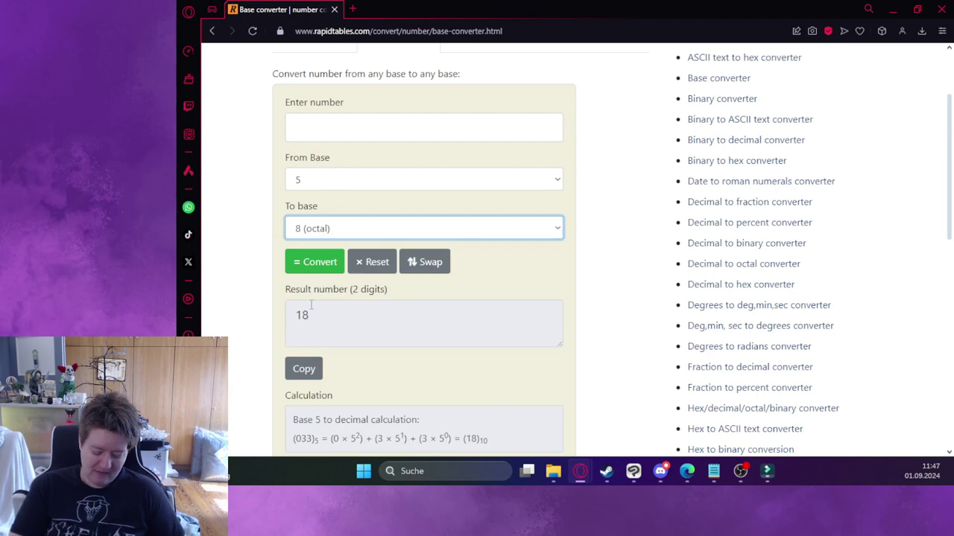
pyautogui.click(362, 126)
pyautogui.write('030')
pyautogui.click(323, 265)
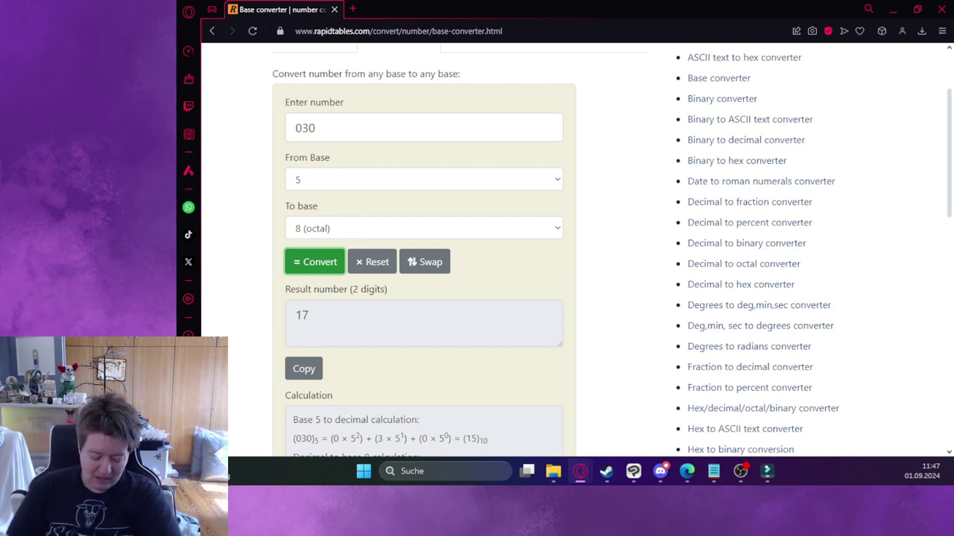
# Replace the number in the converter with 003 and convert it from base 5 to base 8.
pyautogui.click(322, 126)
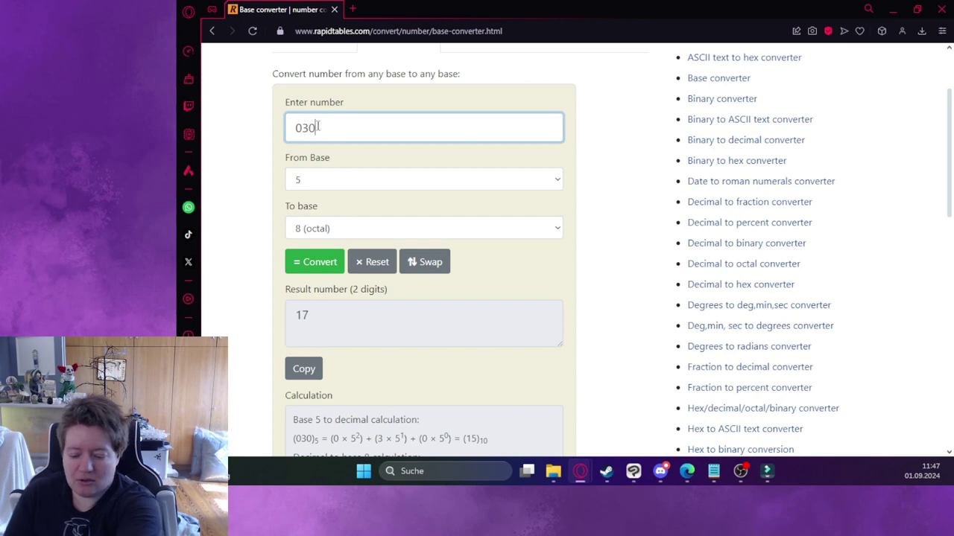
pyautogui.write('3')
pyautogui.press('Return')
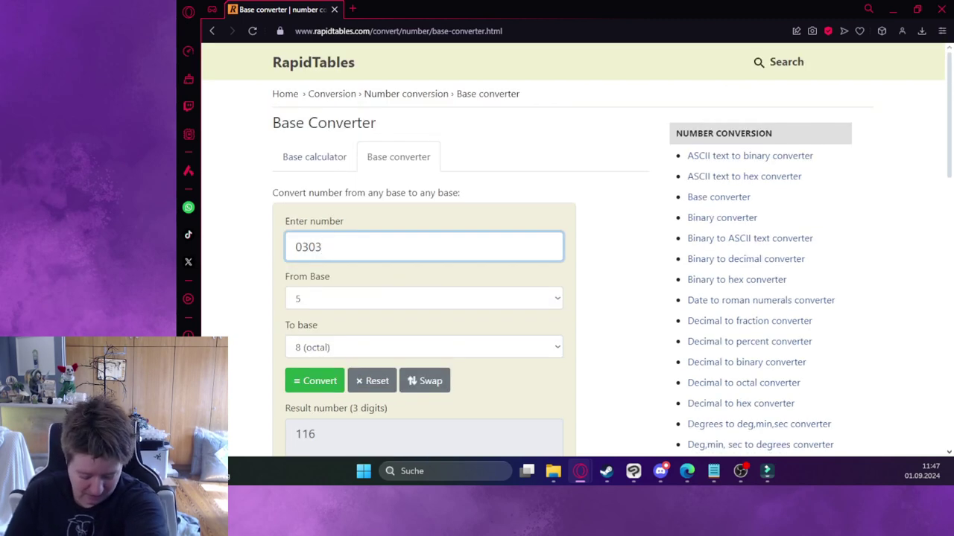
pyautogui.press('BackSpace')
pyautogui.press('BackSpace')
pyautogui.press('BackSpace')
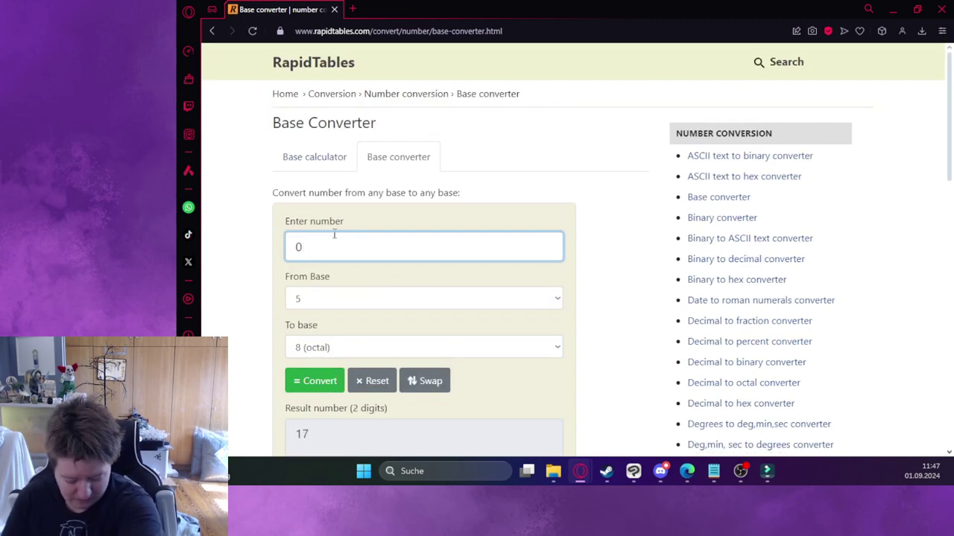
pyautogui.write('03')
pyautogui.press('Return')
pyautogui.click(311, 379)
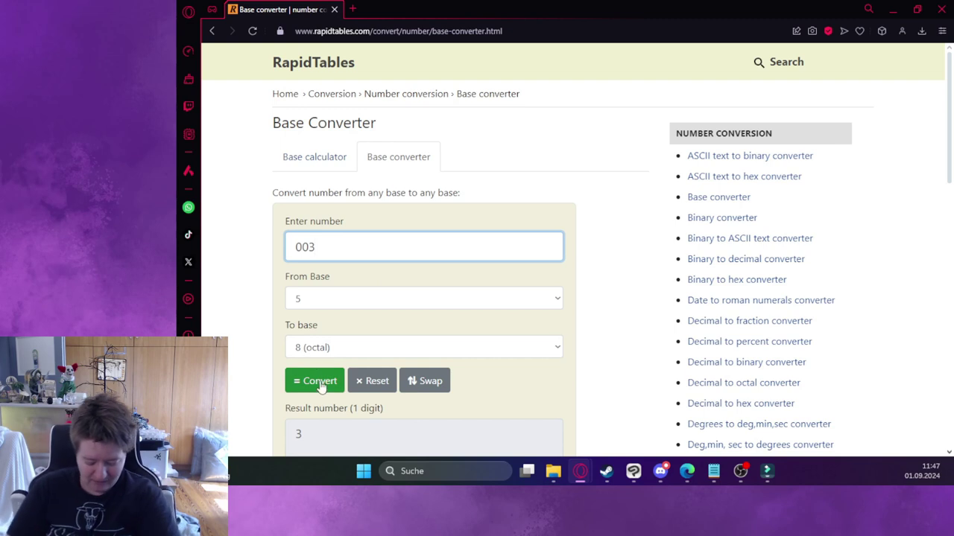
# Change the target base to 10 (decimal) and convert 003 again.
pyautogui.moveTo(947, 136); pyautogui.dragTo(948, 170)
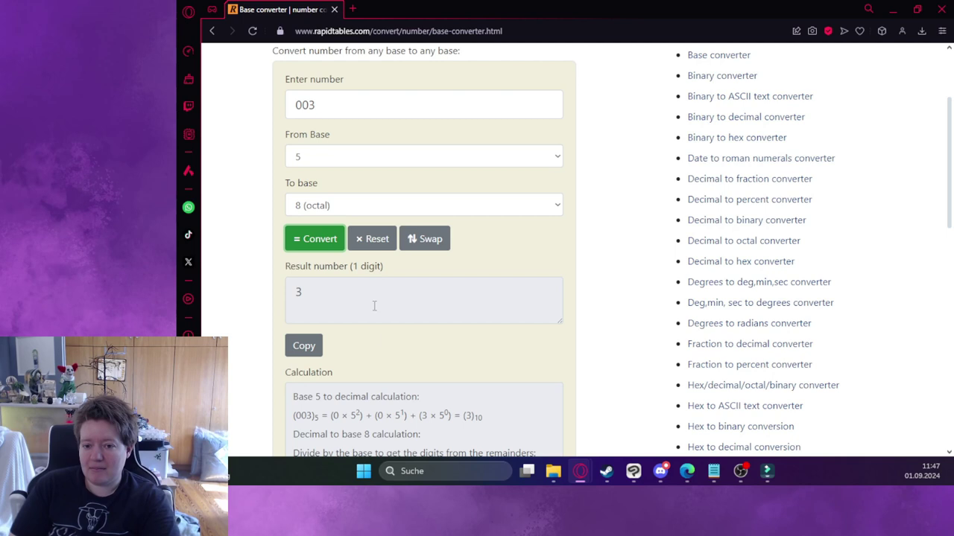
pyautogui.click(447, 207)
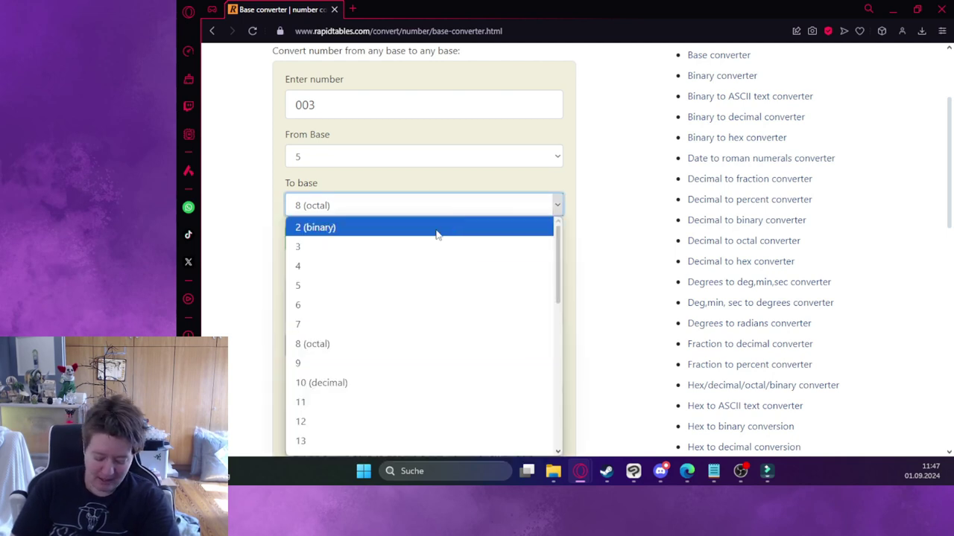
pyautogui.click(345, 383)
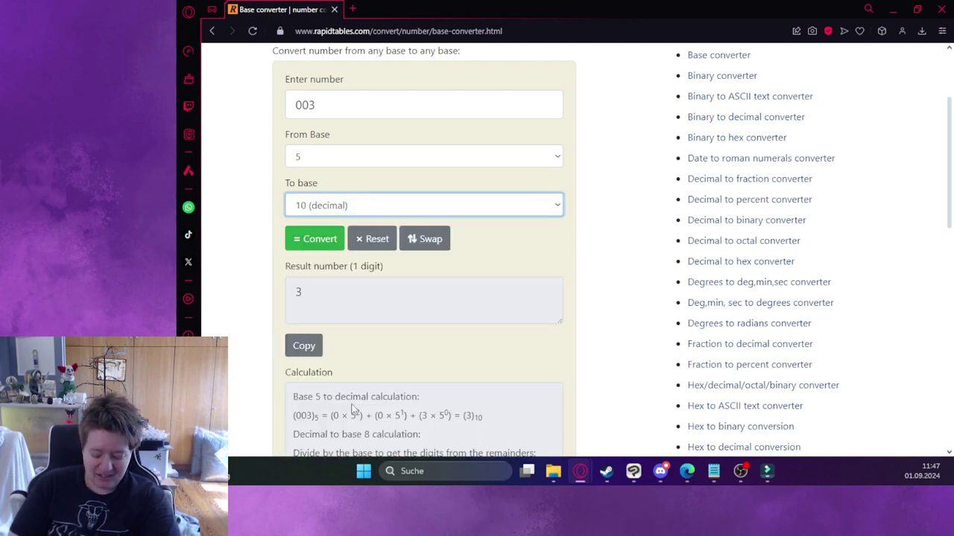
pyautogui.click(315, 239)
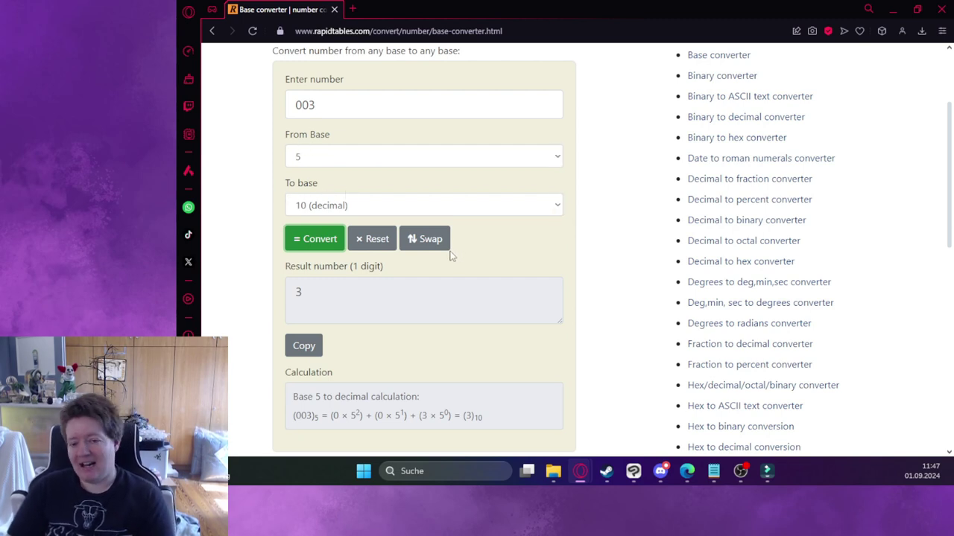
# Return to the Clip Studio Paint drawing and write 1 A, 2 B and 3 C beside the number list.
pyautogui.click(891, 10)
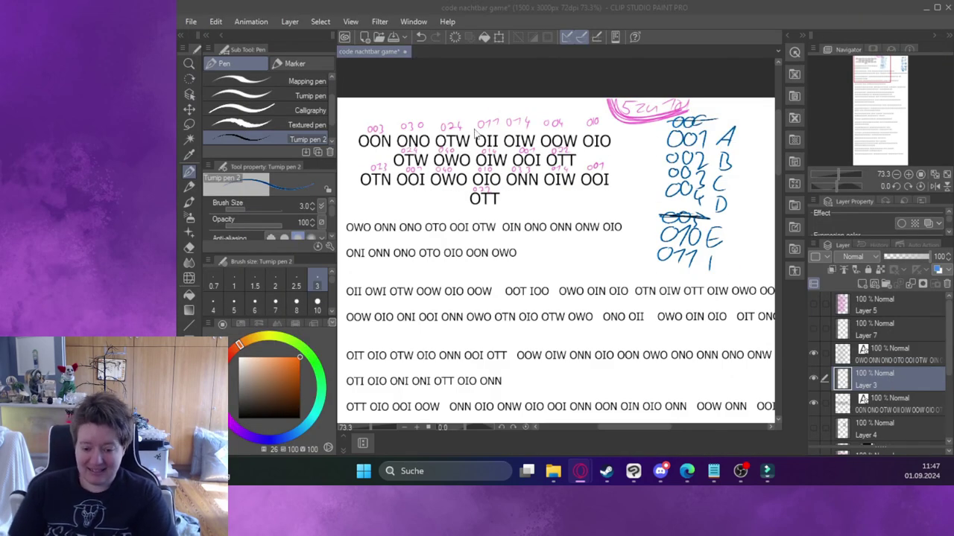
pyautogui.hotkey('ctrl', '-')
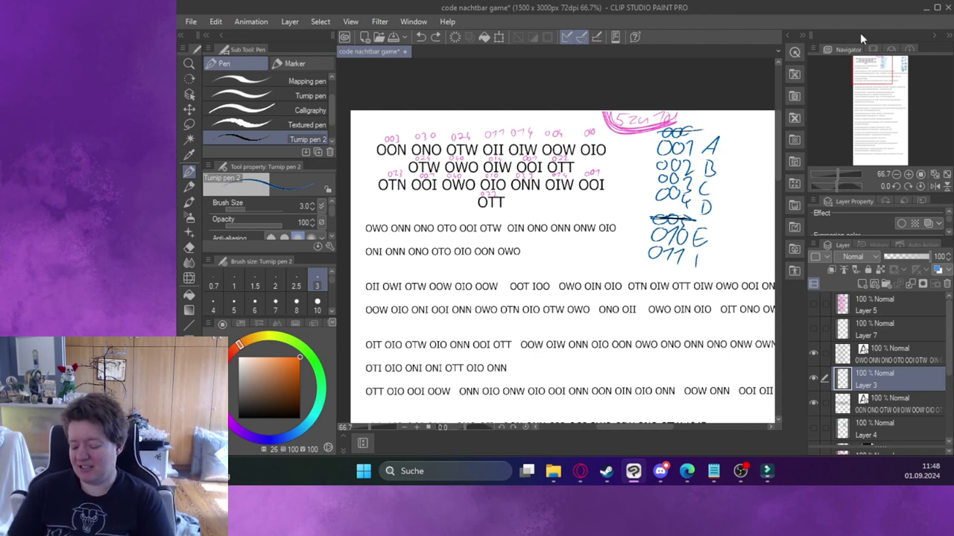
pyautogui.moveTo(737, 121)
pyautogui.mouseDown()
pyautogui.moveTo(771, 130)
pyautogui.moveTo(748, 154)
pyautogui.mouseUp()
pyautogui.moveTo(754, 135)
pyautogui.mouseDown()
pyautogui.moveTo(756, 155)
pyautogui.moveTo(733, 185)
pyautogui.mouseUp()
pyautogui.moveTo(759, 167); pyautogui.dragTo(754, 183)
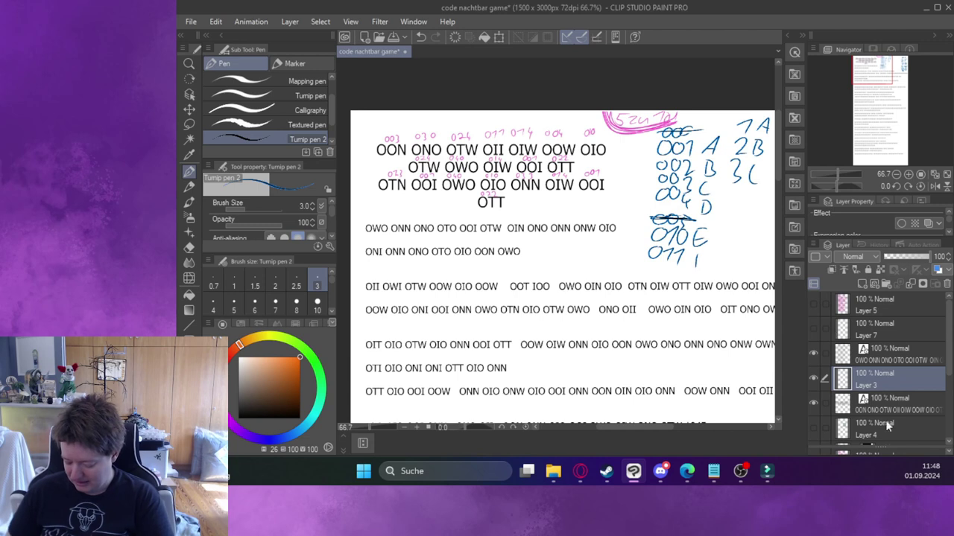
# Show the alphabet-number chart on Layer 4 beside the coded heading and hide the handwritten notes on Layer 3.
pyautogui.scroll(-3, 949, 344)
pyautogui.click(815, 380)
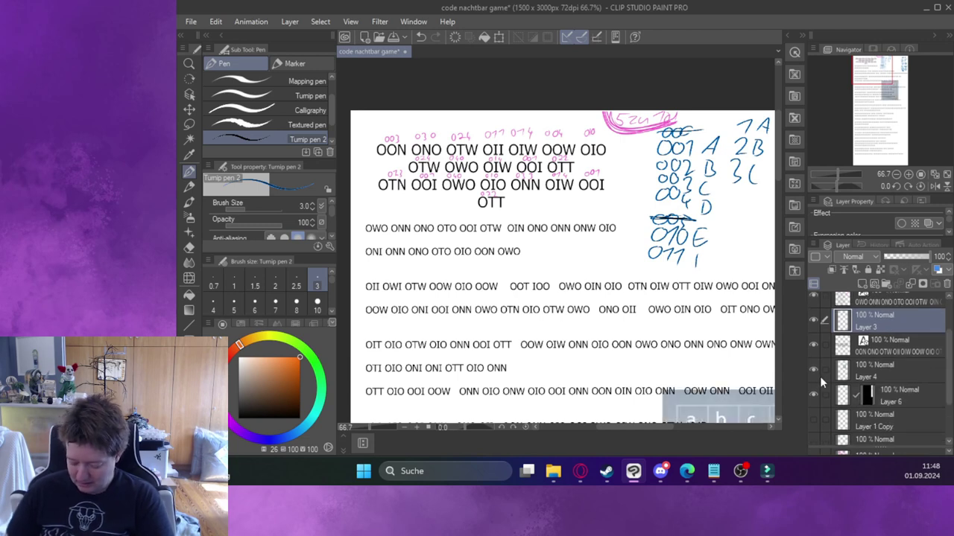
pyautogui.press('k')
pyautogui.moveTo(721, 362); pyautogui.dragTo(701, 328)
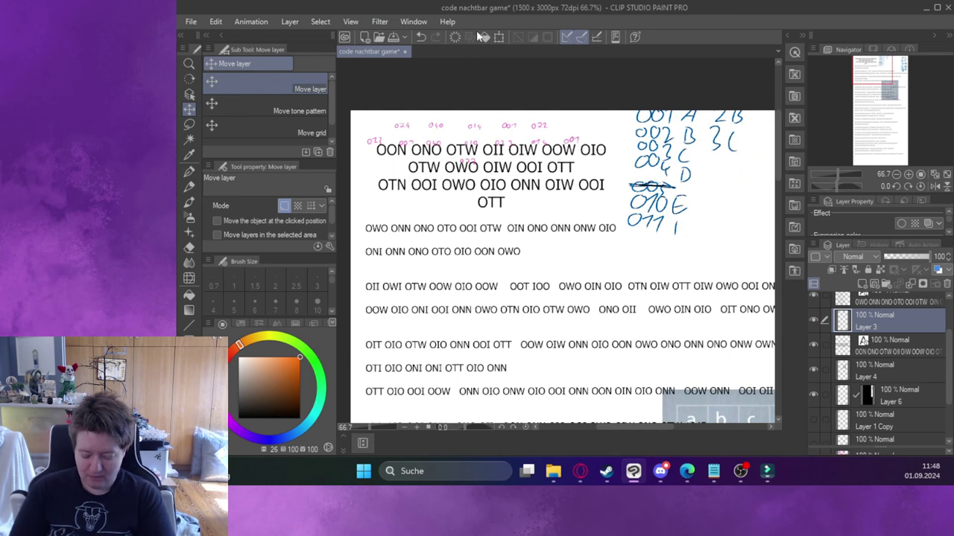
pyautogui.click(420, 36)
pyautogui.click(877, 375)
pyautogui.moveTo(715, 406); pyautogui.dragTo(660, 138)
pyautogui.click(813, 320)
pyautogui.moveTo(686, 338); pyautogui.dragTo(669, 331)
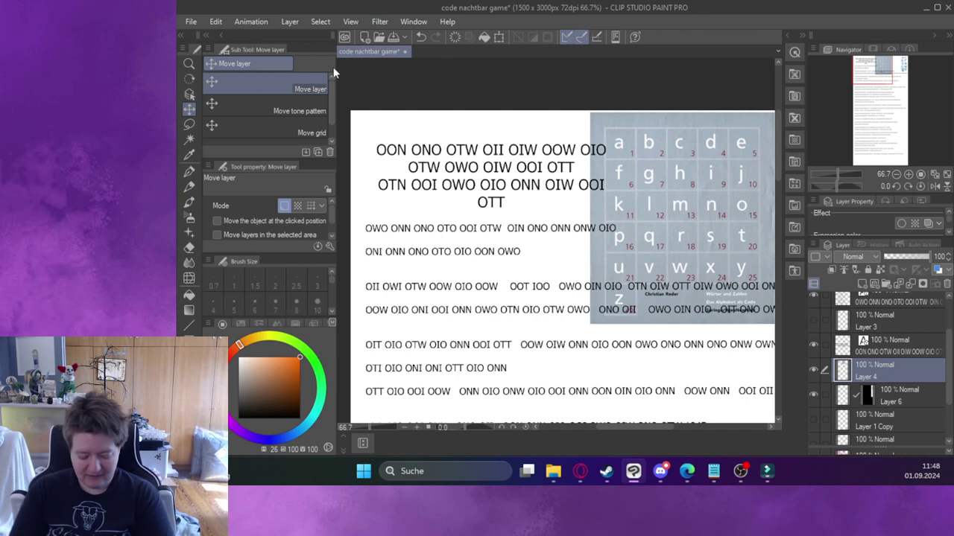
# Scale down the alphabet-number chart on Layer 4 so it sits clear of the coded heading, and apply the transformation.
pyautogui.click(498, 37)
pyautogui.moveTo(590, 324); pyautogui.dragTo(636, 271)
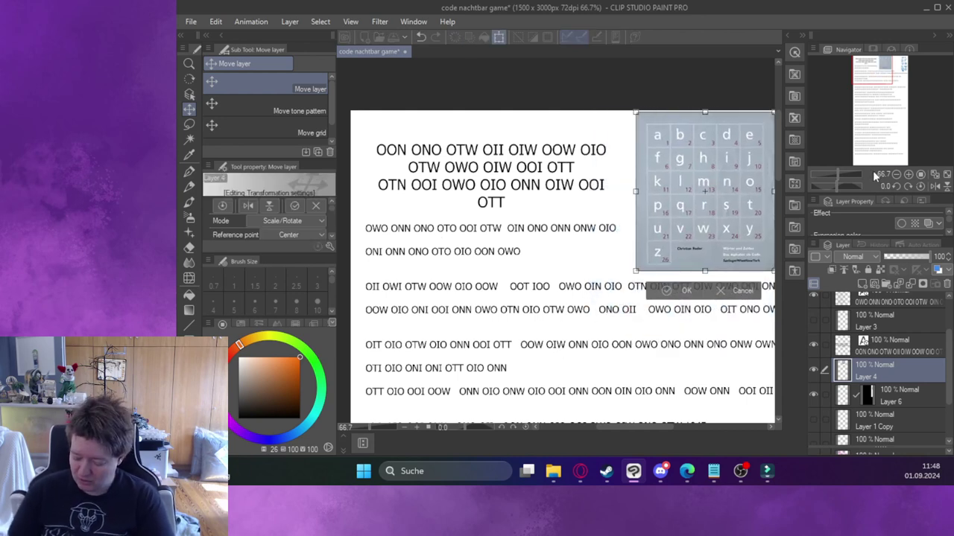
pyautogui.click(897, 174)
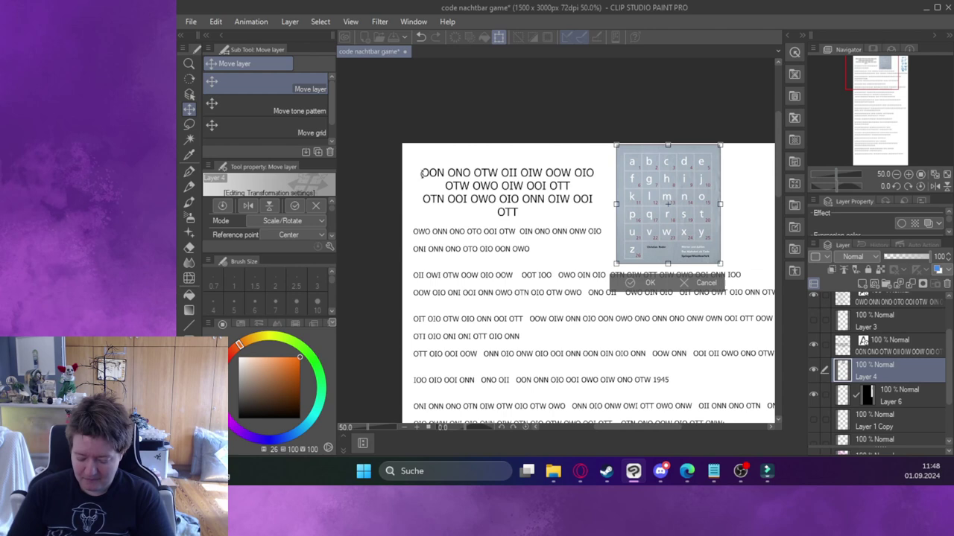
pyautogui.scroll(-5, 778, 186)
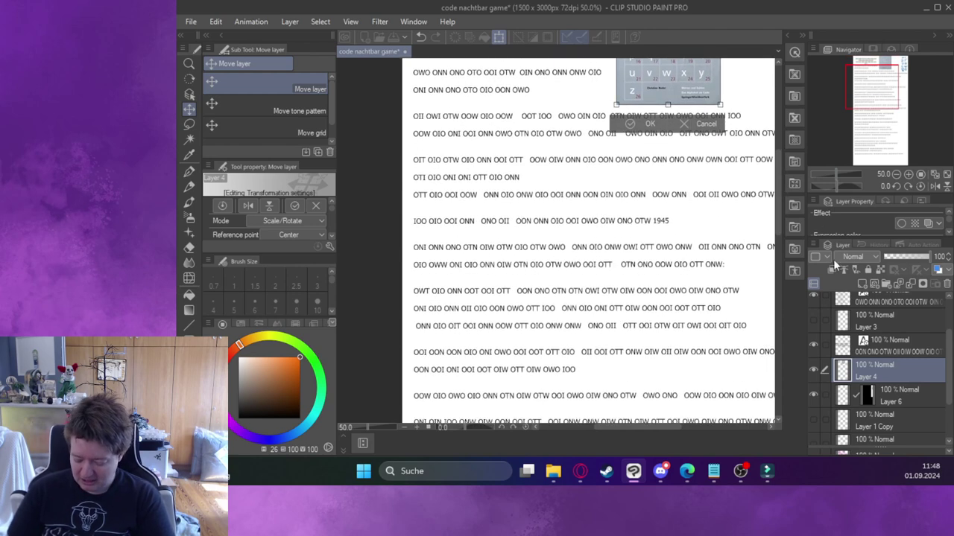
pyautogui.click(944, 356)
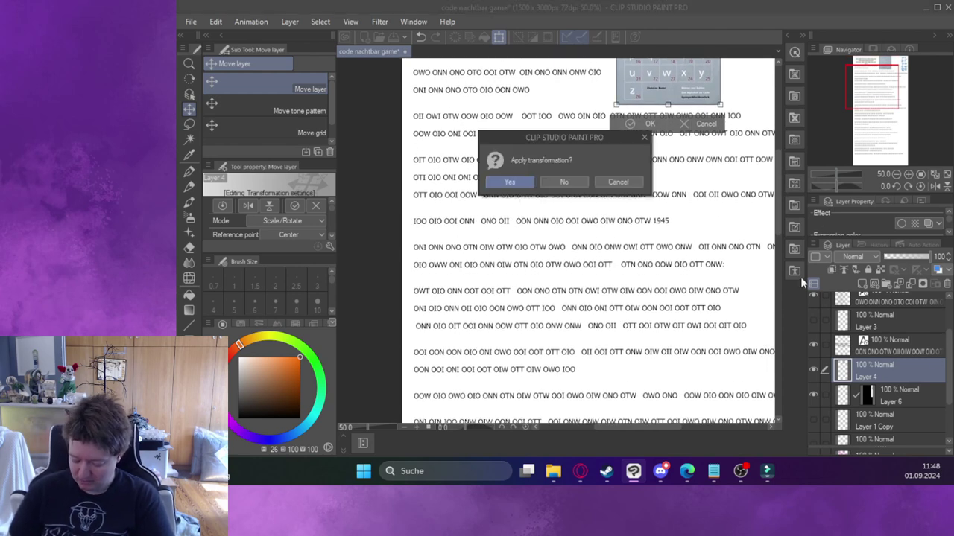
pyautogui.click(524, 185)
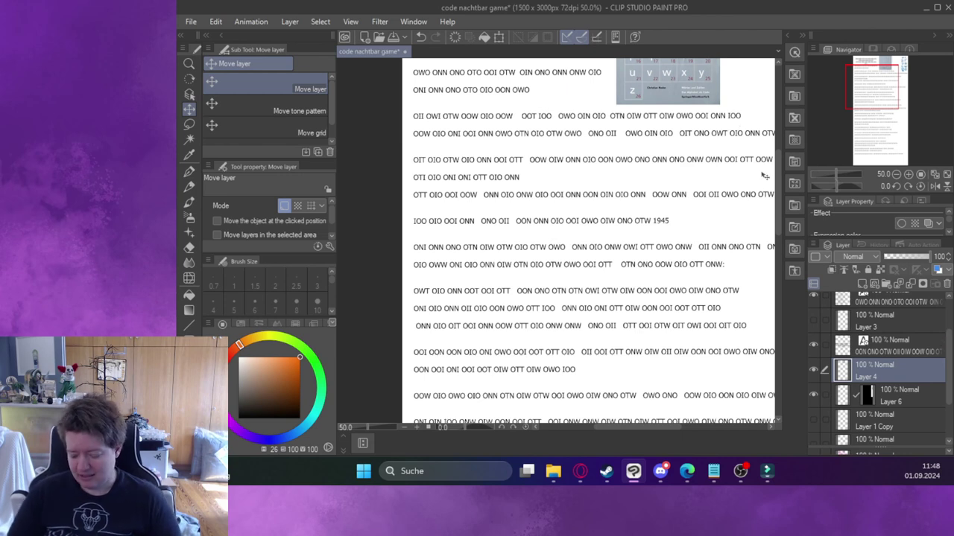
# Show the handwritten decoded text on Layer 5 and hide the text layer with the coded body lines.
pyautogui.scroll(4, 775, 190)
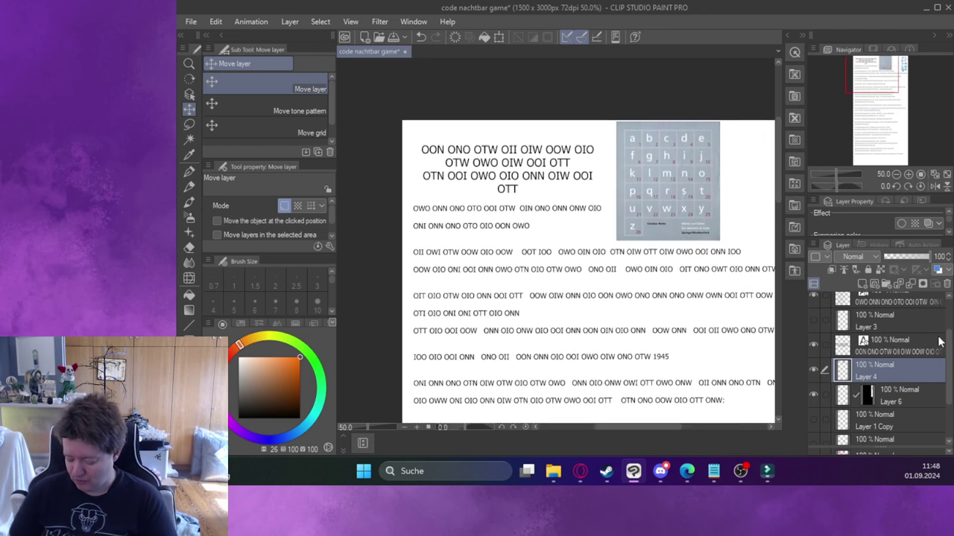
pyautogui.scroll(1, 941, 343)
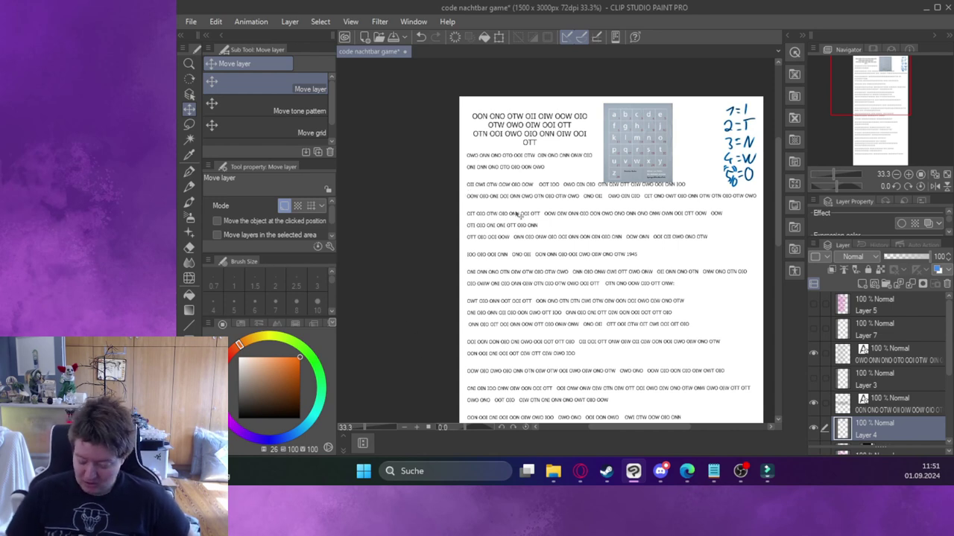
pyautogui.click(812, 303)
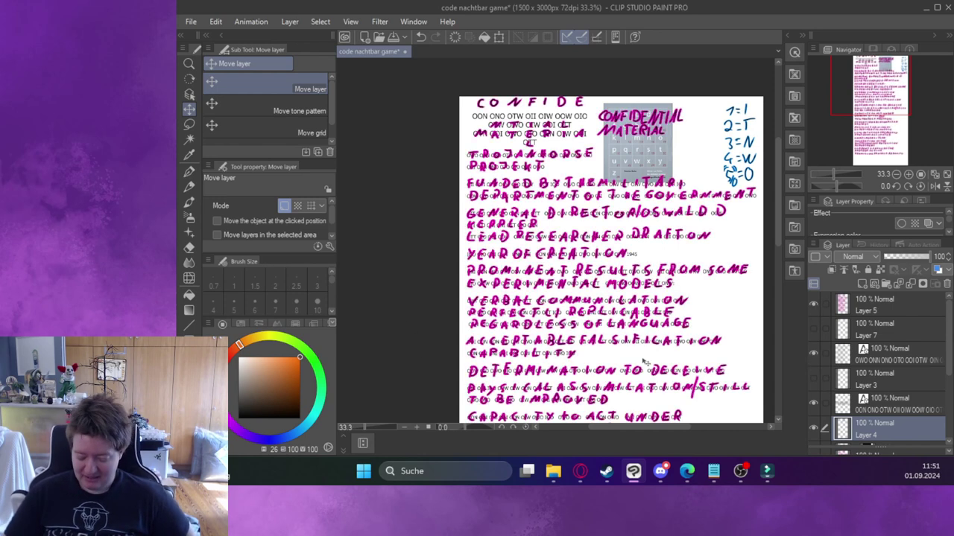
pyautogui.scroll(-1, 643, 363)
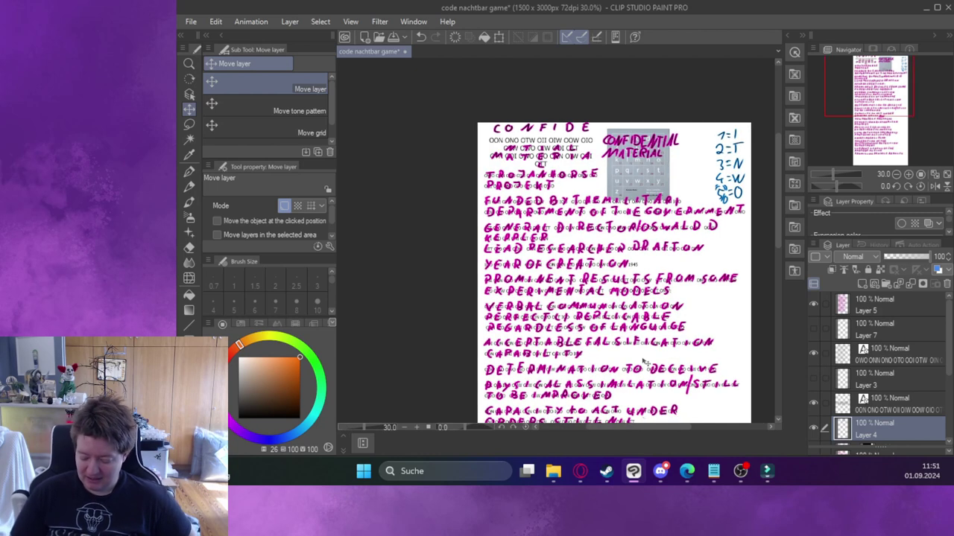
pyautogui.scroll(-5, 525, 332)
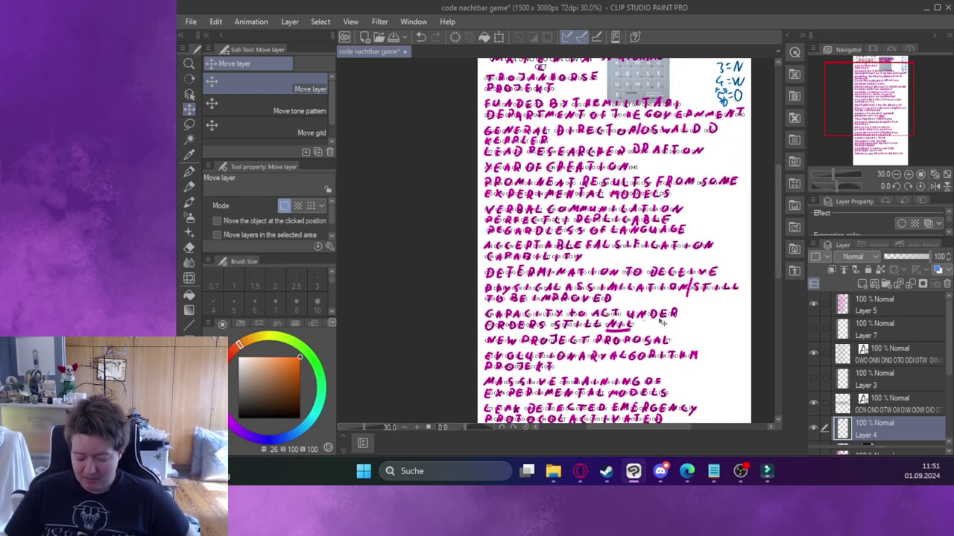
pyautogui.click(813, 403)
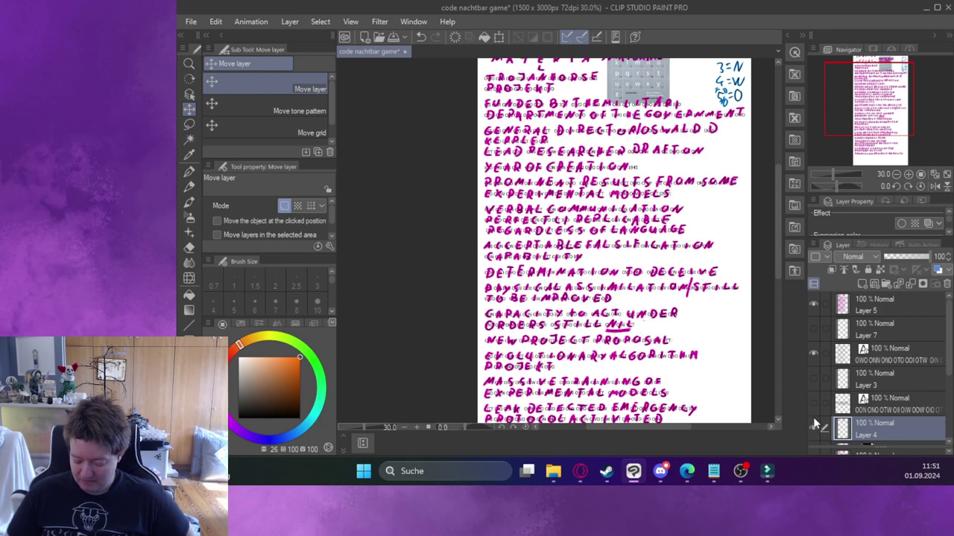
pyautogui.click(813, 428)
pyautogui.click(813, 428)
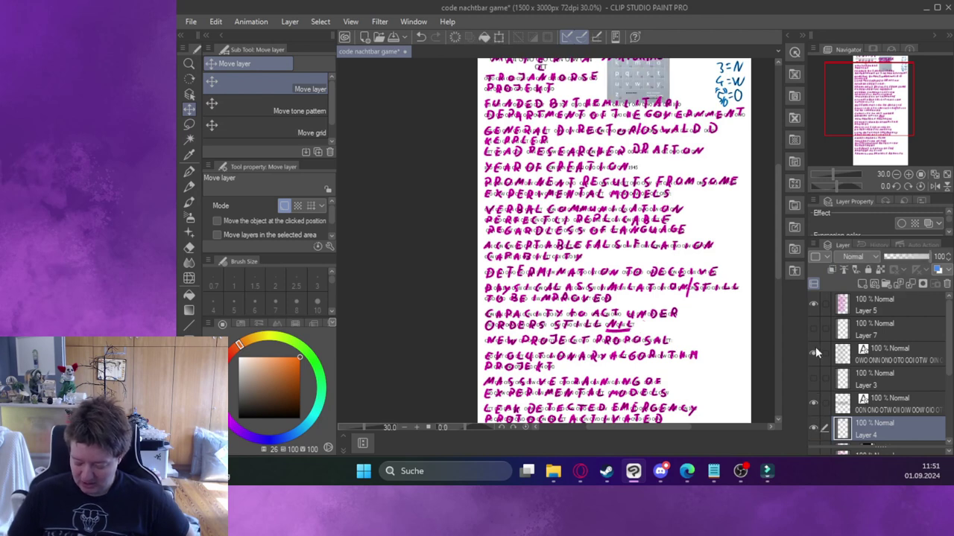
pyautogui.click(813, 354)
pyautogui.scroll(2, 776, 230)
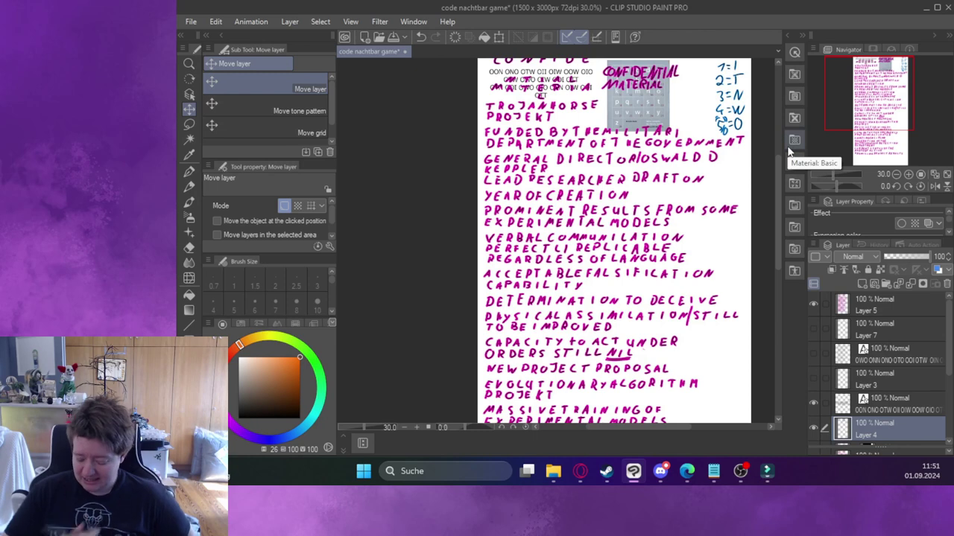
# Switch to the Confidential Material note in Notepad, reposition its window over the drawing and minimise it.
pyautogui.click(713, 471)
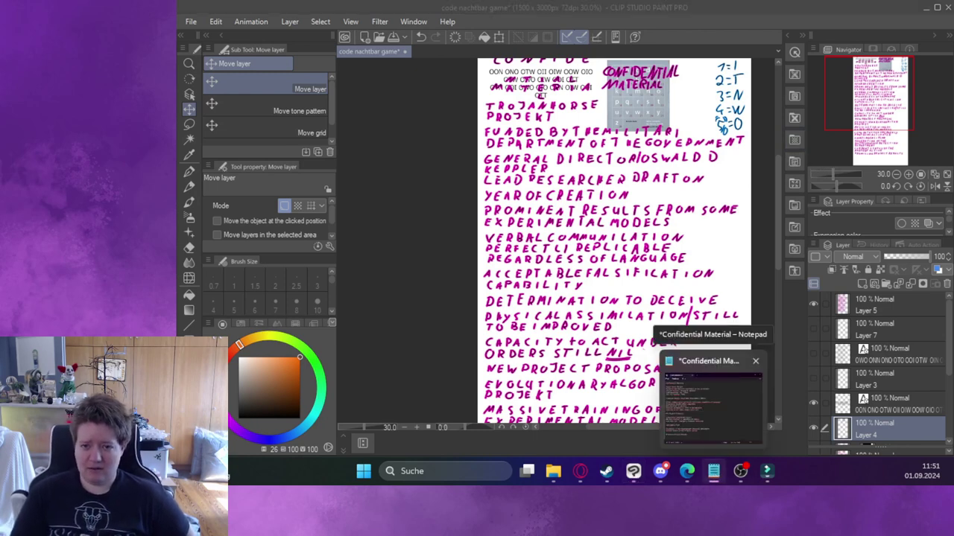
pyautogui.click(712, 403)
pyautogui.moveTo(224, 141); pyautogui.dragTo(177, 137)
pyautogui.moveTo(434, 28); pyautogui.dragTo(688, 35)
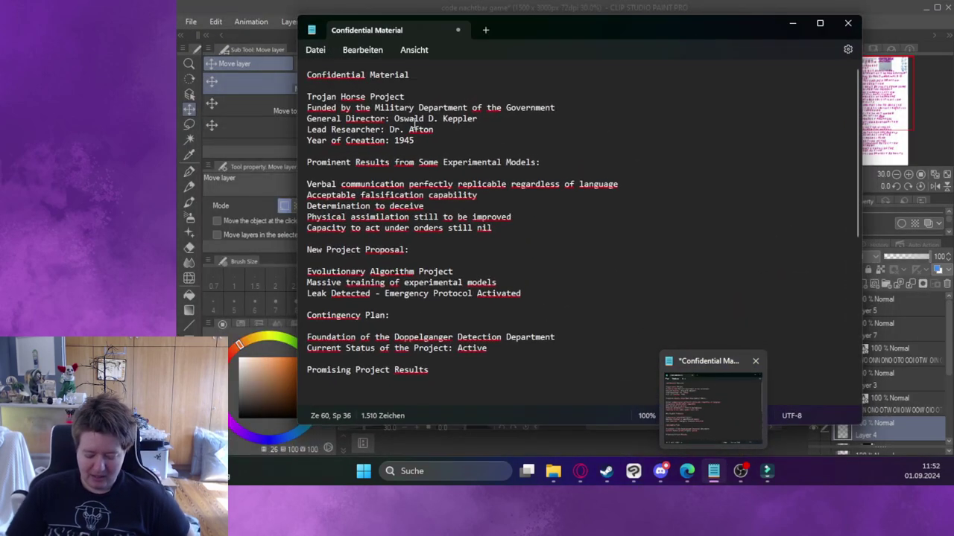
pyautogui.click(784, 28)
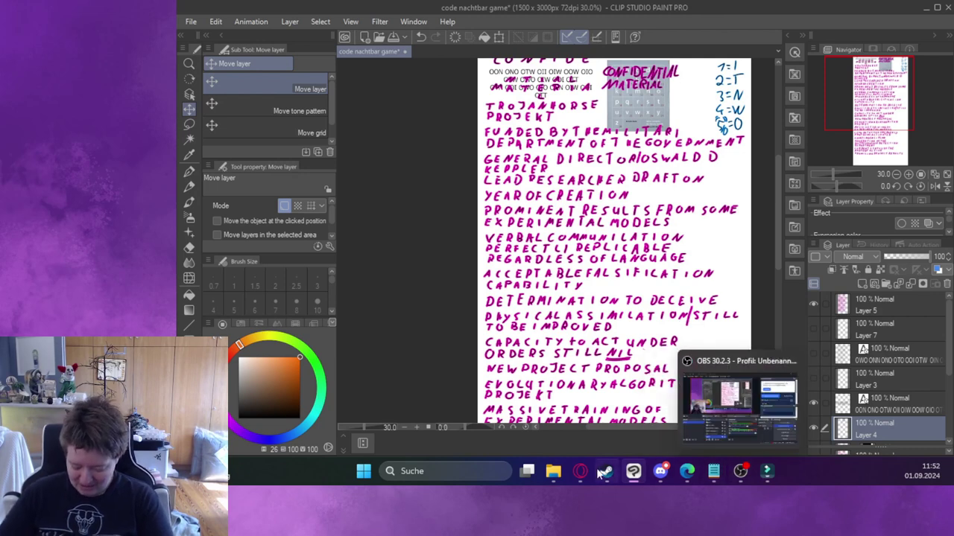
# Reopen the Confidential Material note in Notepad and read through the English text and the German translation below it.
pyautogui.click(713, 474)
pyautogui.moveTo(713, 477)
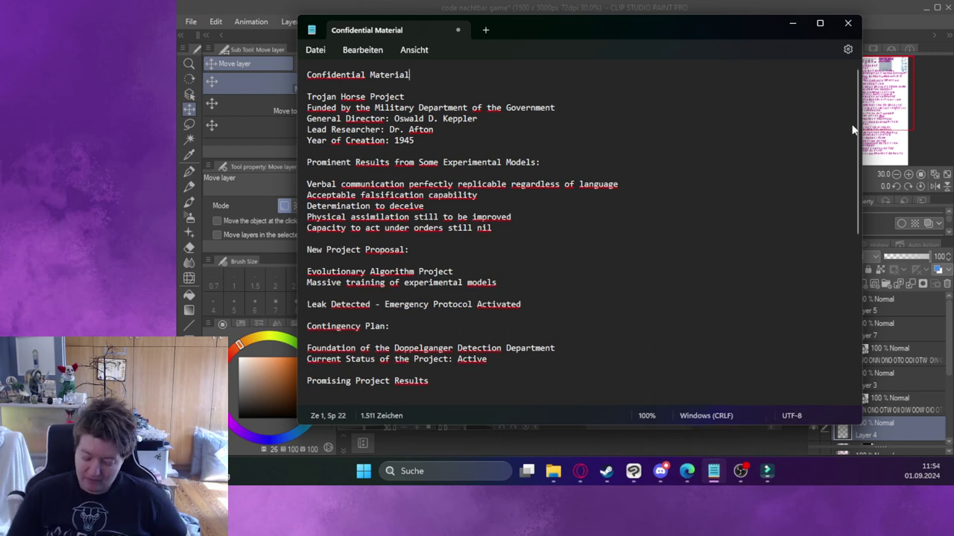
pyautogui.scroll(-1, 854, 128)
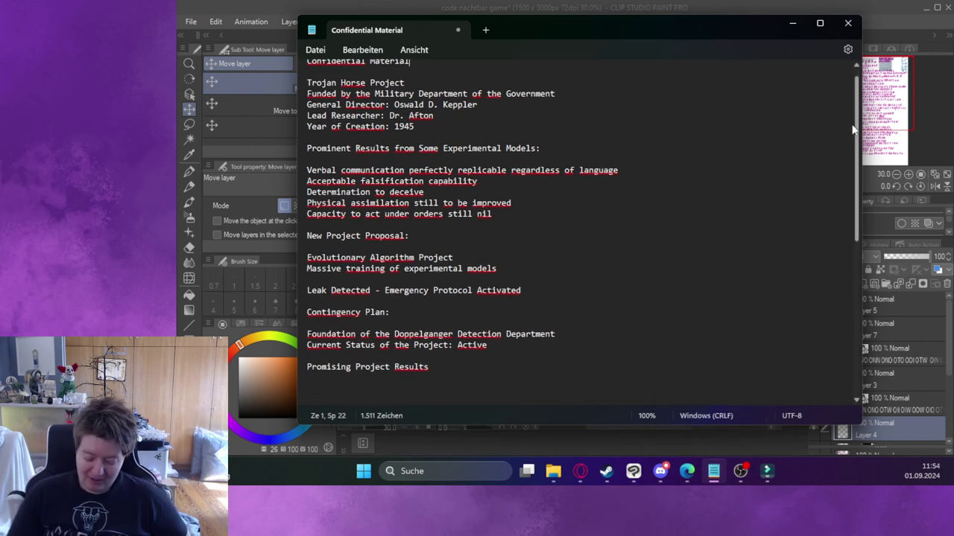
pyautogui.scroll(-1, 855, 119)
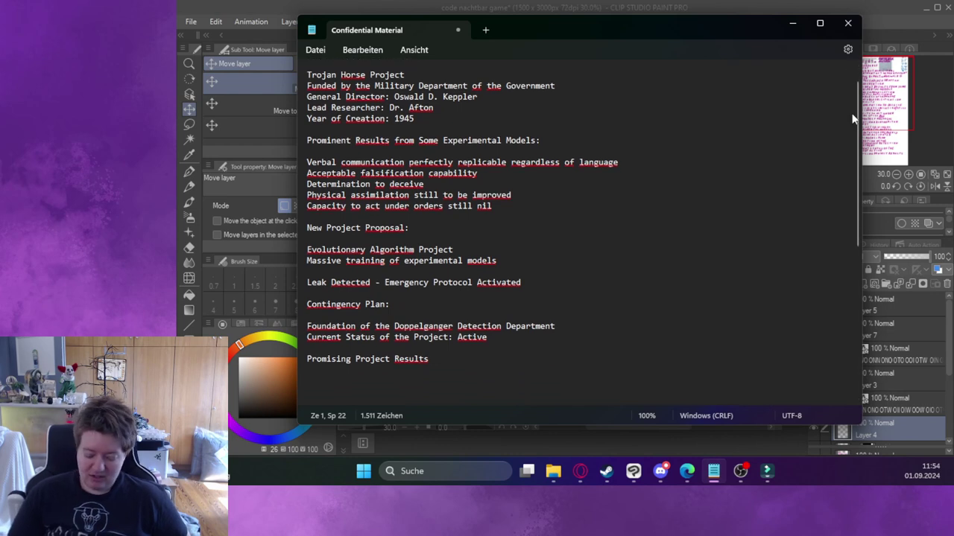
pyautogui.scroll(2, 855, 120)
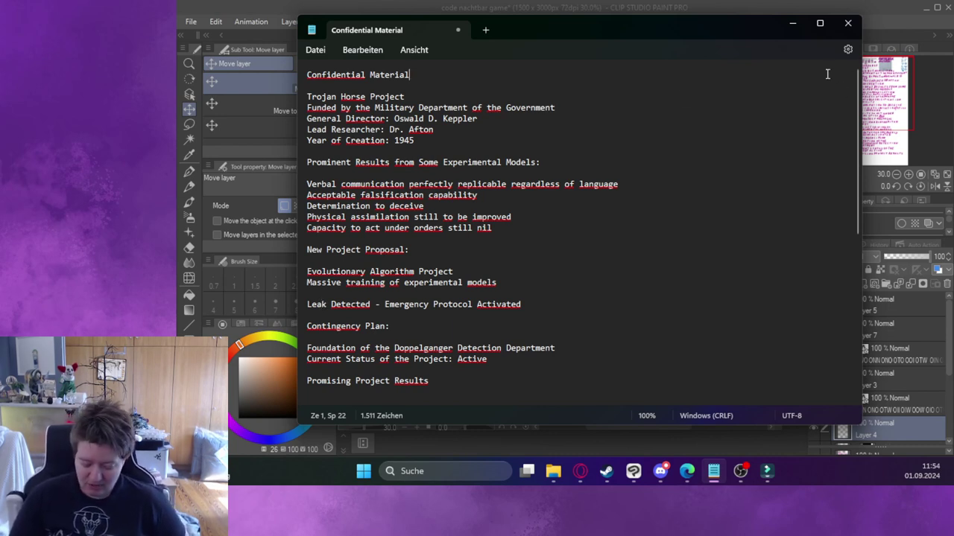
pyautogui.scroll(-10, 850, 138)
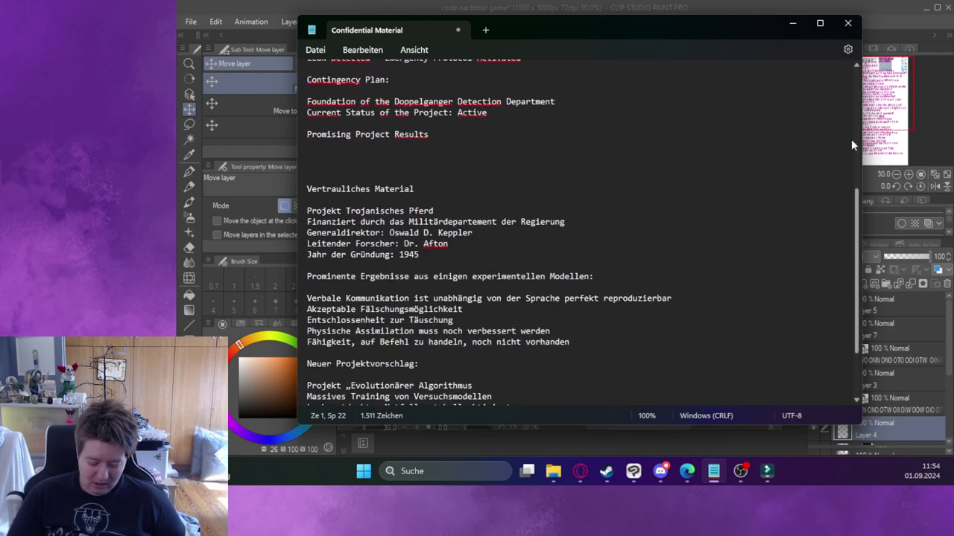